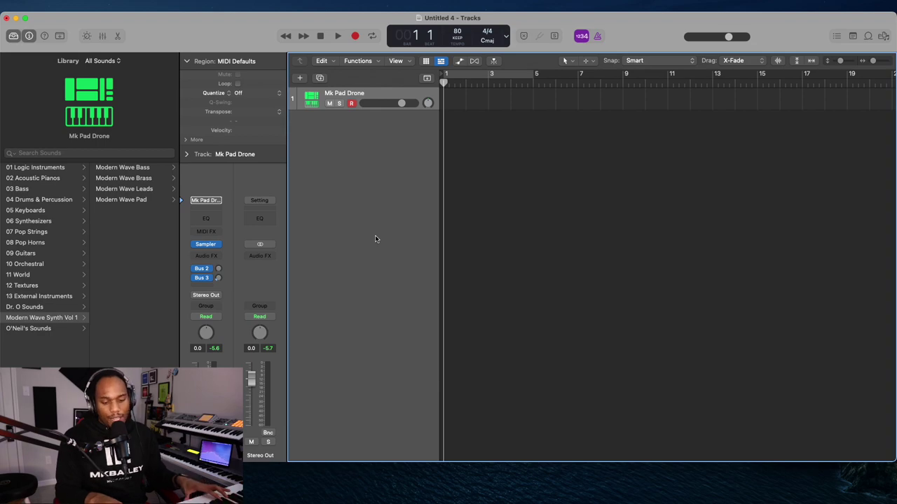
# Step: Reload Mk Pad Drone from Modern Wave Synth Vol 1 > Modern Wave Pad on track 1, playhead at bar 2
pyautogui.press('super+z')
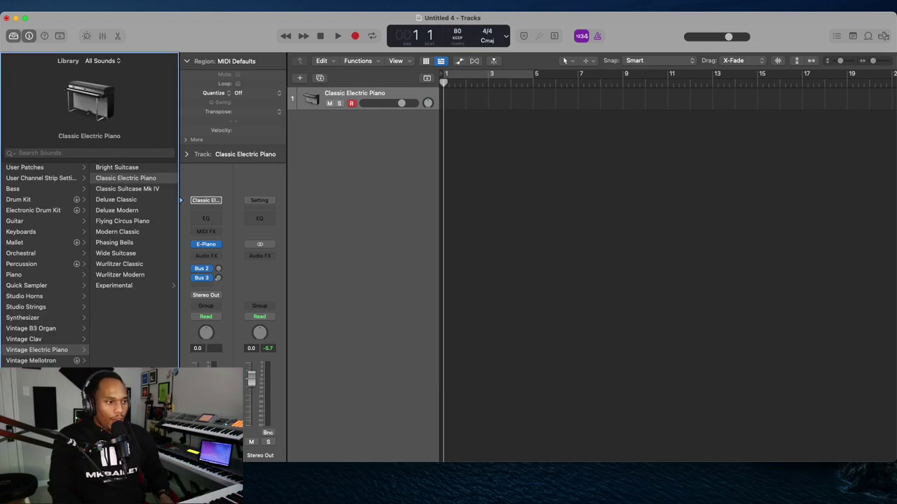
pyautogui.click(104, 168)
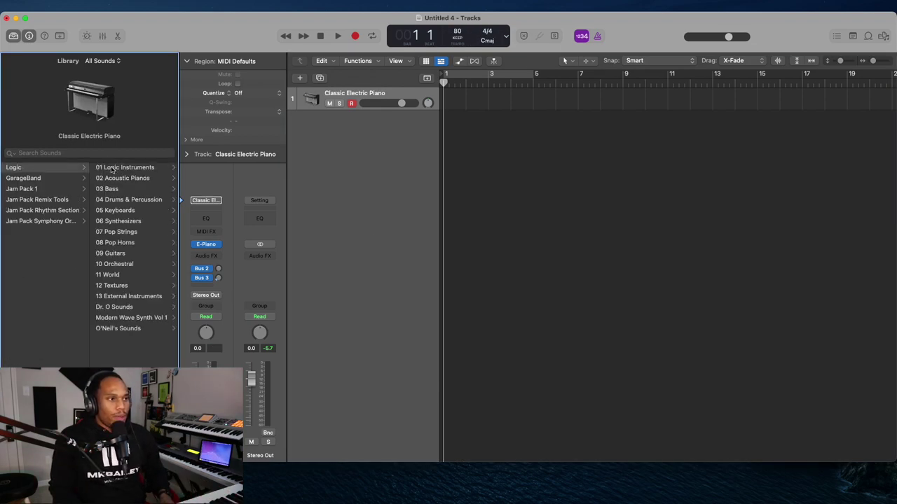
pyautogui.click(121, 317)
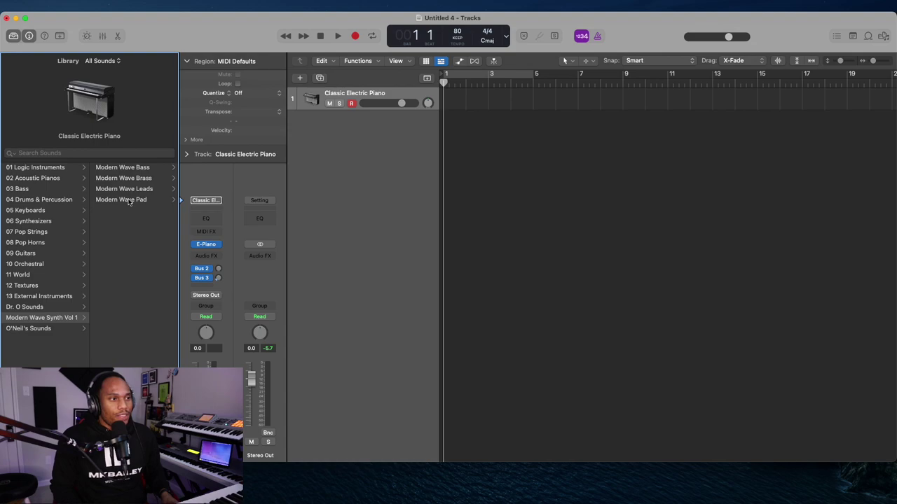
pyautogui.click(128, 200)
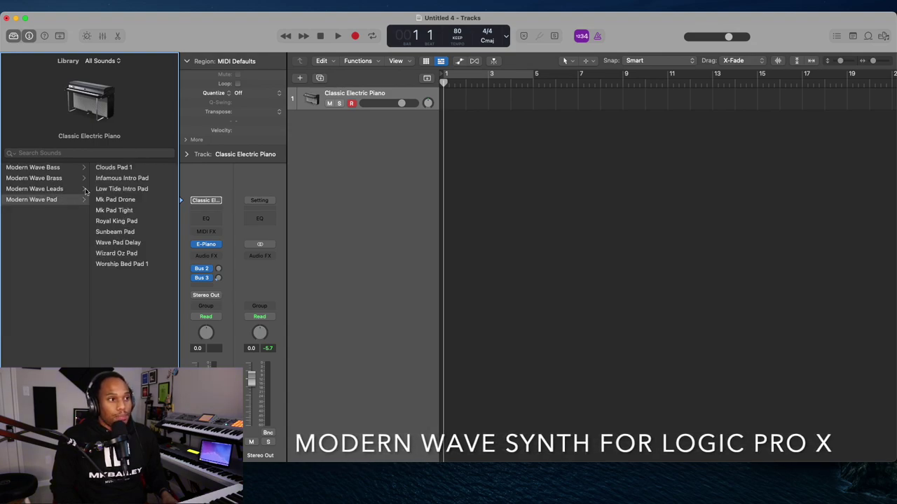
pyautogui.click(123, 201)
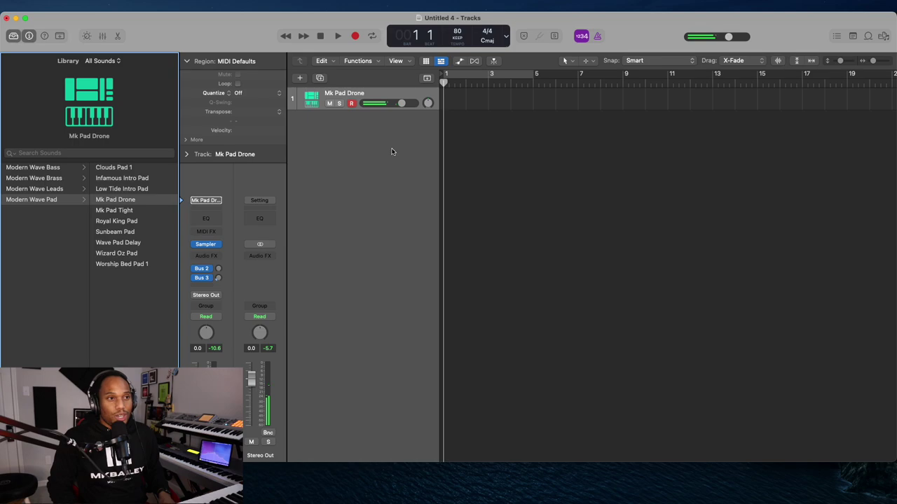
pyautogui.click(466, 84)
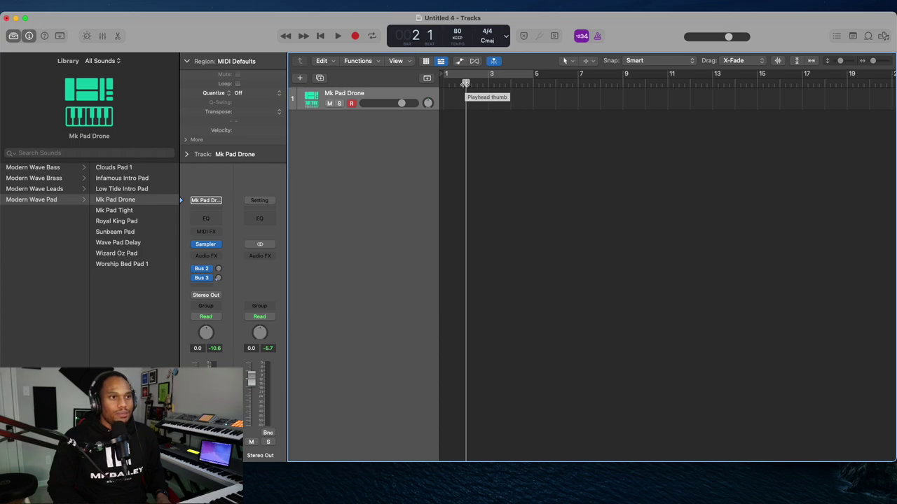
# Step: Record the pad chords over bars 2–9, then select all 72 notes in the Piano Roll
pyautogui.press('r')
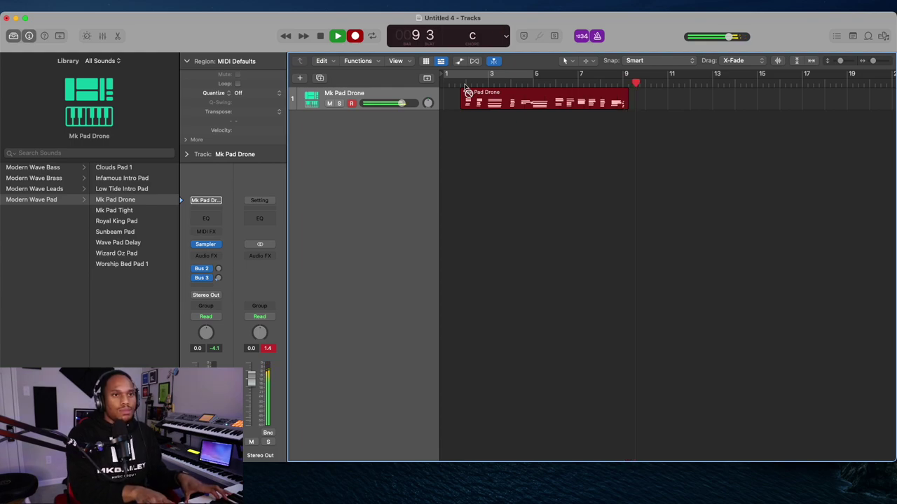
pyautogui.press('space')
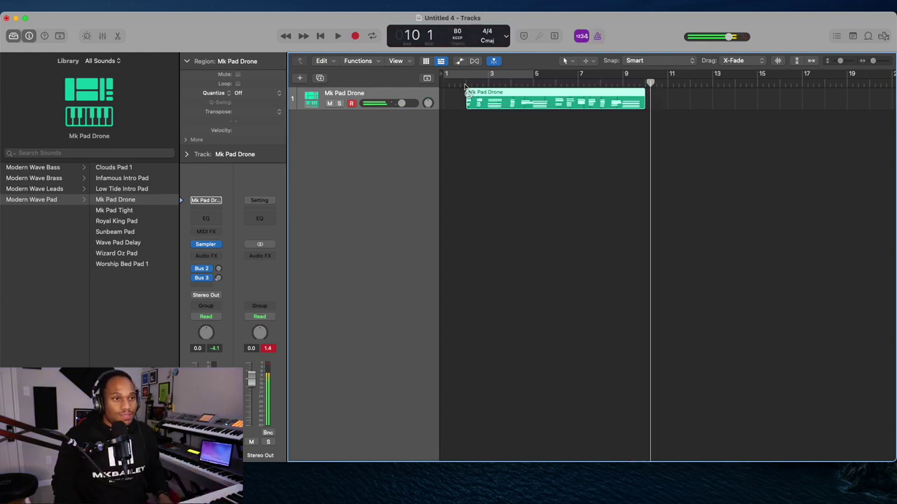
pyautogui.click(466, 84)
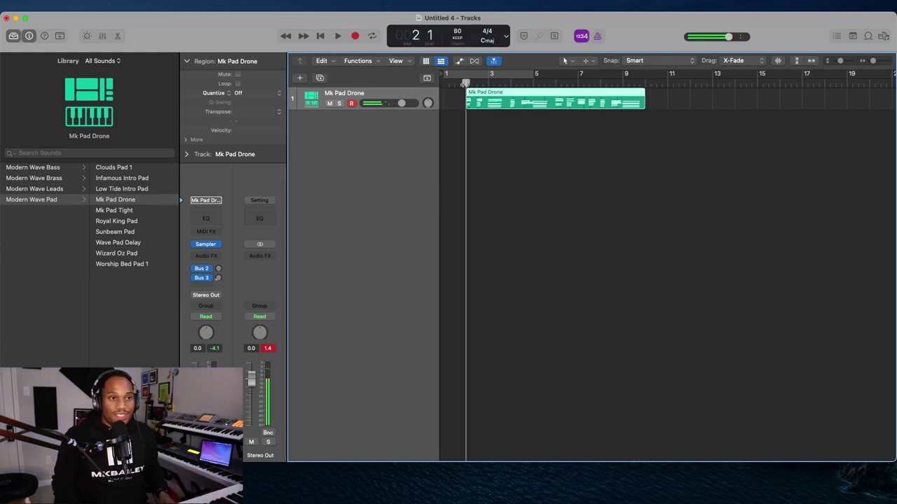
pyautogui.doubleClick(500, 102)
pyautogui.press('super+a')
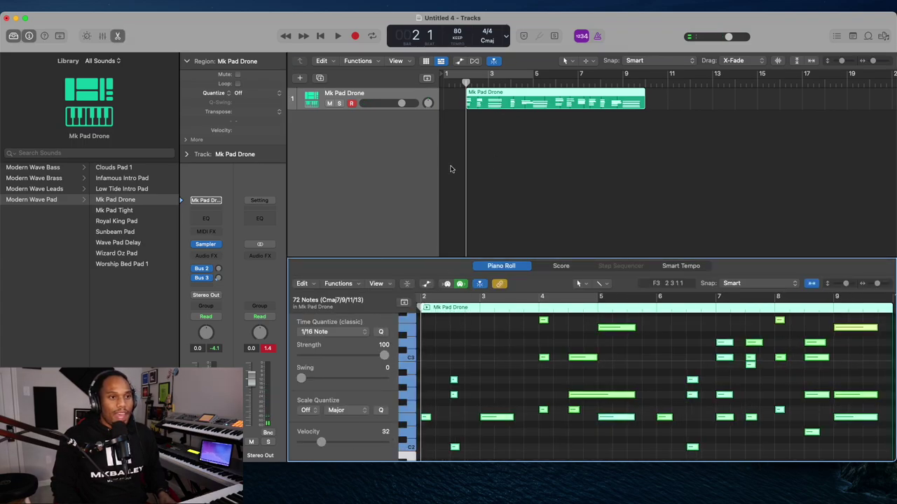
# Step: Create a new audio track and name it 'keys'
pyautogui.click(298, 78)
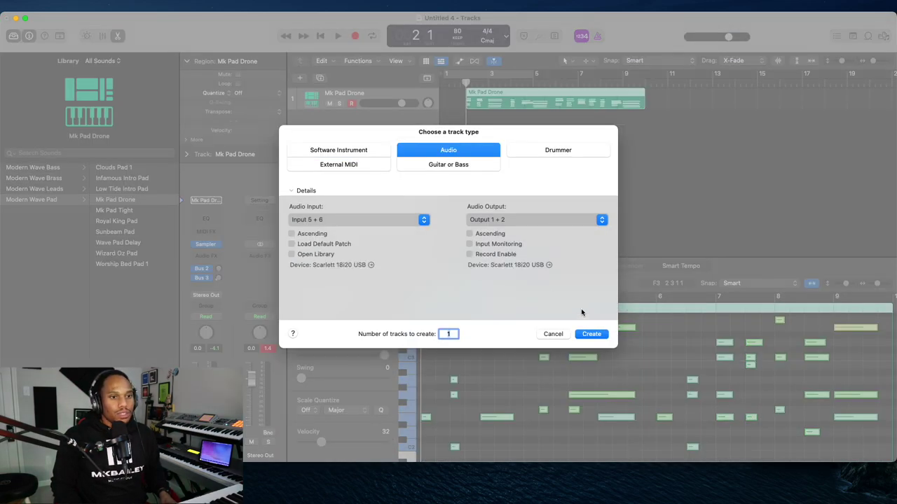
pyautogui.click(590, 335)
pyautogui.doubleClick(324, 116)
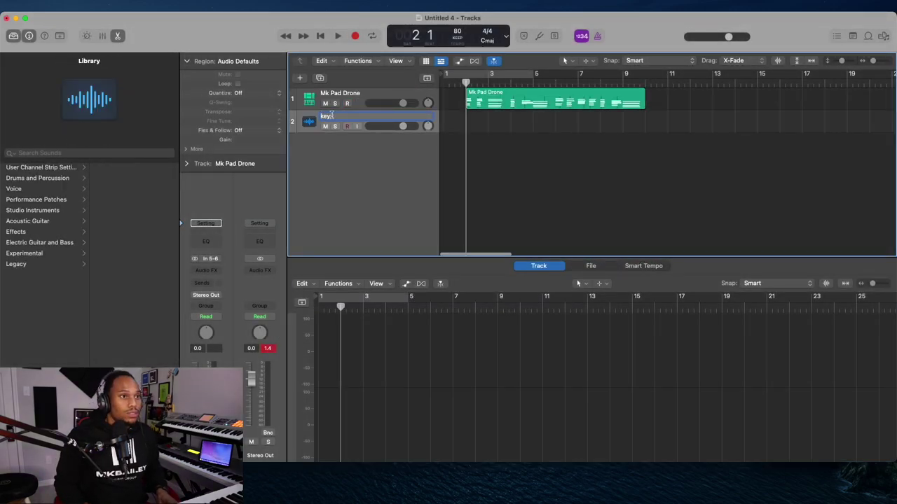
pyautogui.write('keys')
pyautogui.click(461, 132)
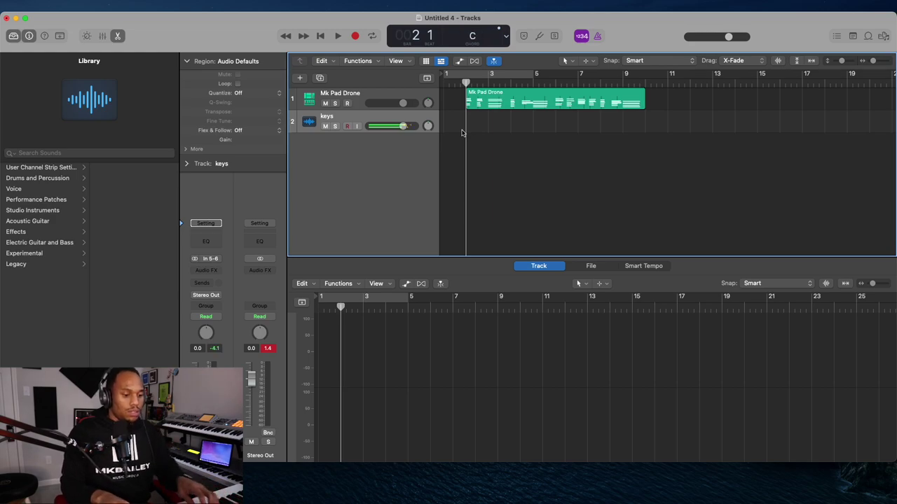
# Step: Record a keys audio take (keys#02) on the keys track alongside the pad
pyautogui.press('r')
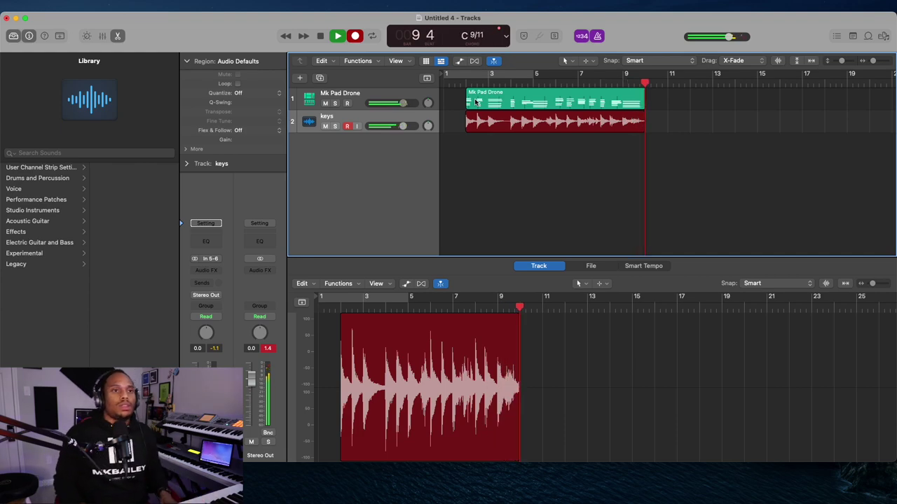
pyautogui.press('space')
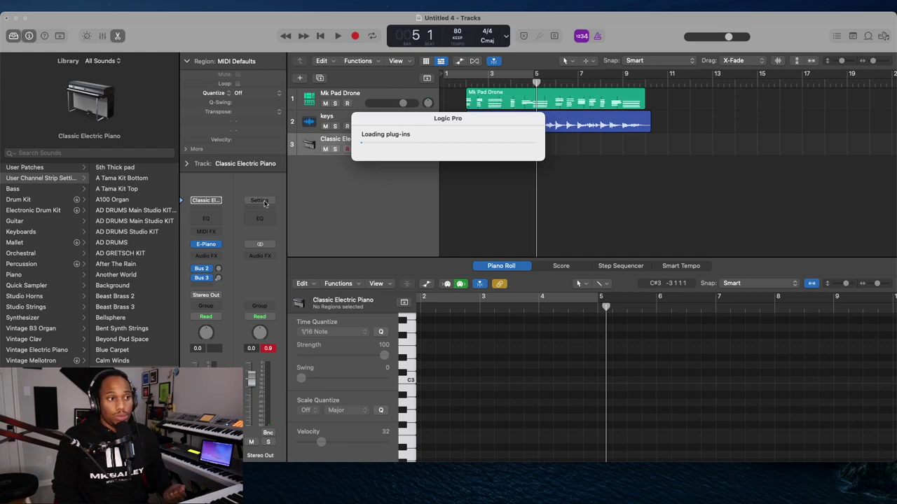
# Step: Swap the Superior Drummer snare for a 5x15 Pearl Sensitone model and return to bar 2
pyautogui.click(206, 245)
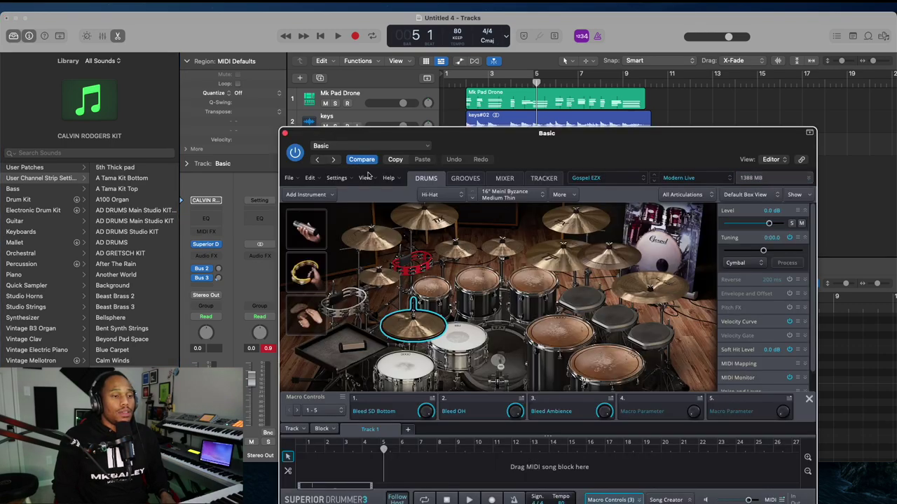
pyautogui.click(467, 351)
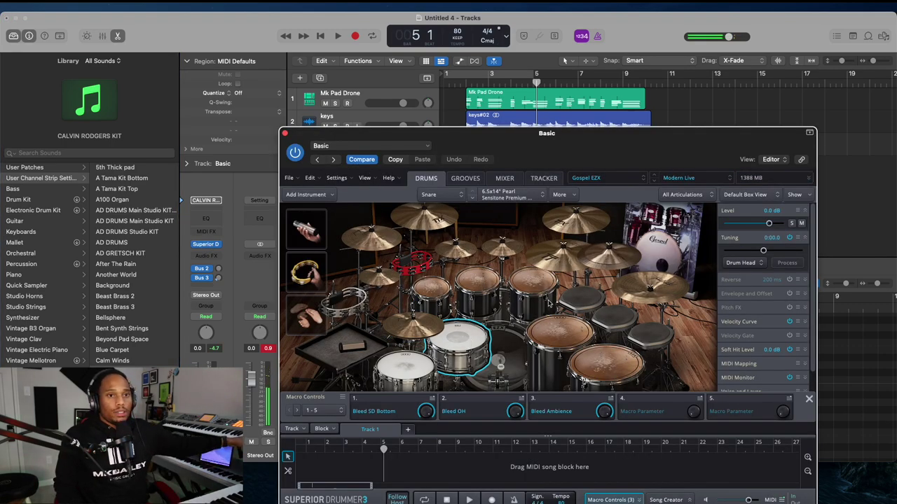
pyautogui.click(473, 198)
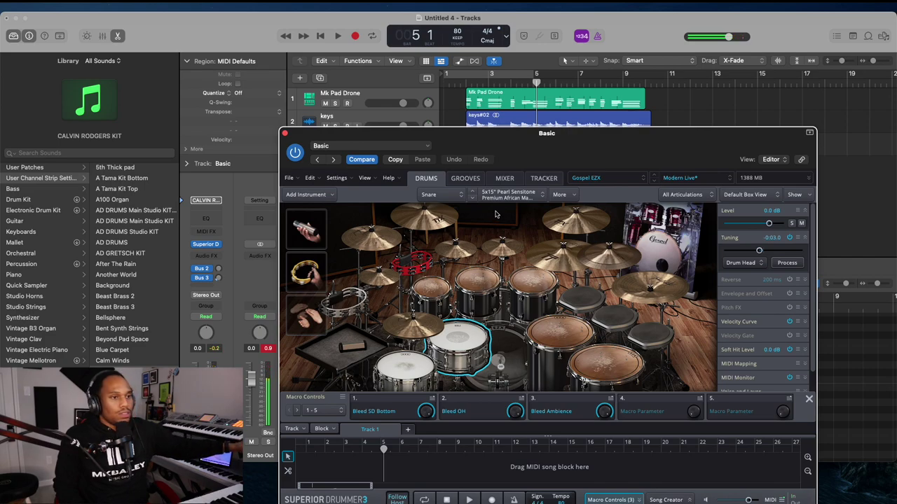
pyautogui.click(285, 133)
pyautogui.click(465, 83)
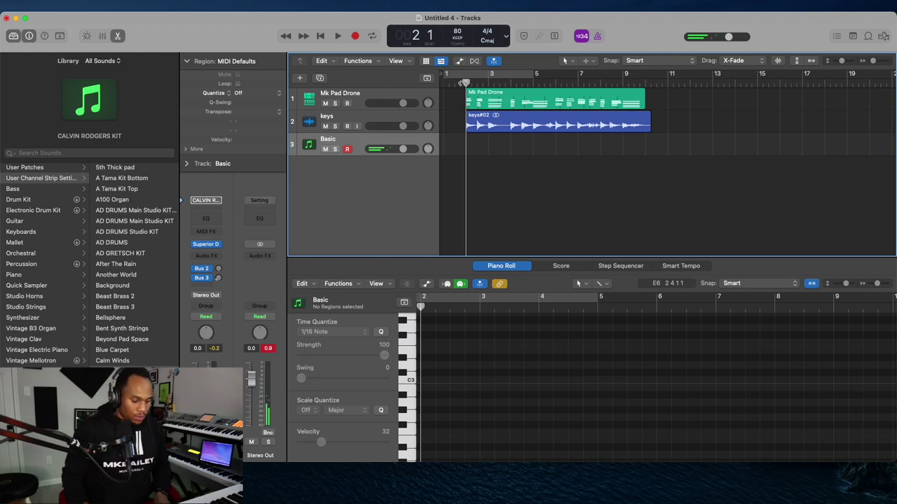
# Step: Record the drum part on the Basic track across the intro from bar 2
pyautogui.press('r')
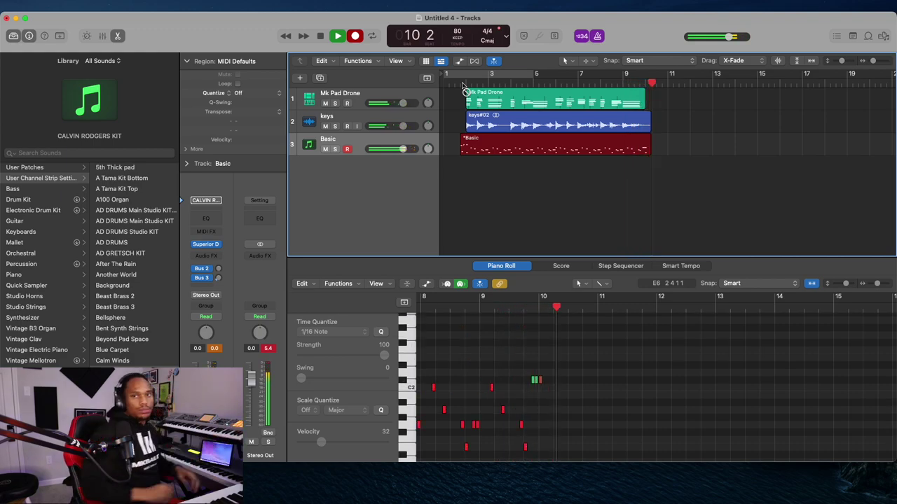
pyautogui.press('space')
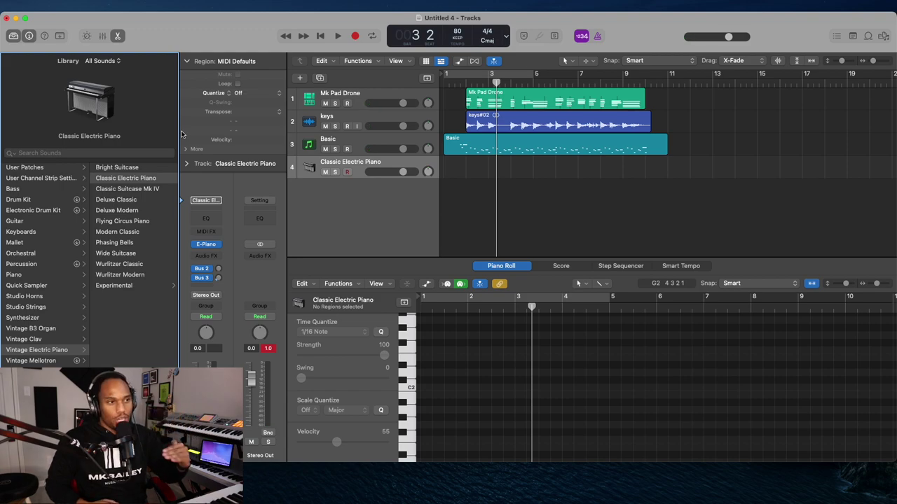
# Step: Load Live Sub Bass from Modern Wave Synth Vol 1 > Modern Wave Bass onto track 4
pyautogui.hscroll(-3, 56, 175)
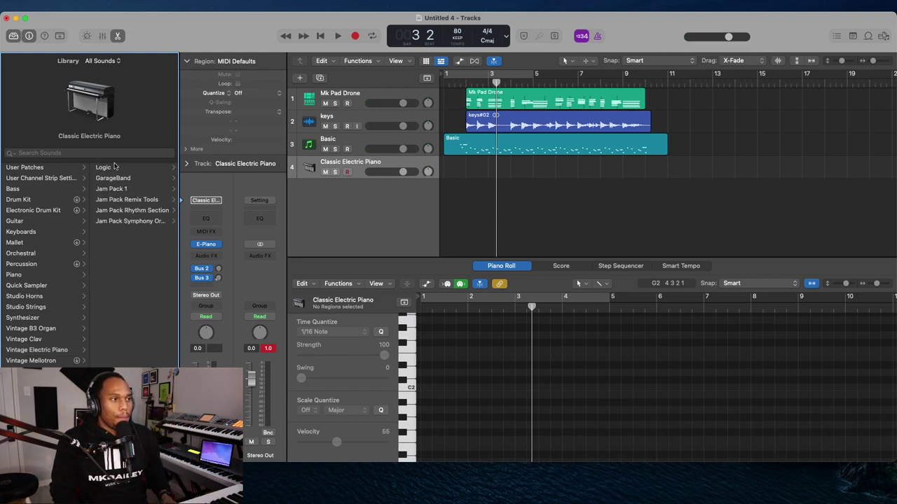
pyautogui.click(49, 170)
pyautogui.click(133, 318)
pyautogui.click(128, 168)
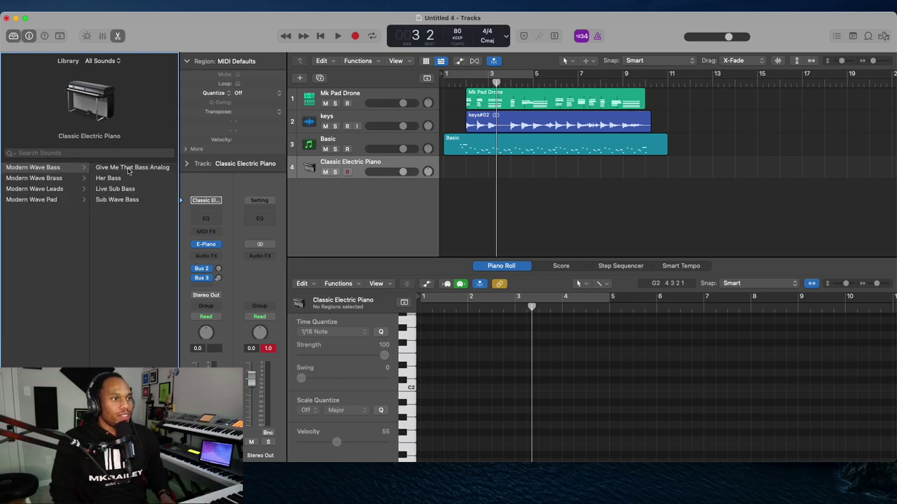
pyautogui.click(115, 189)
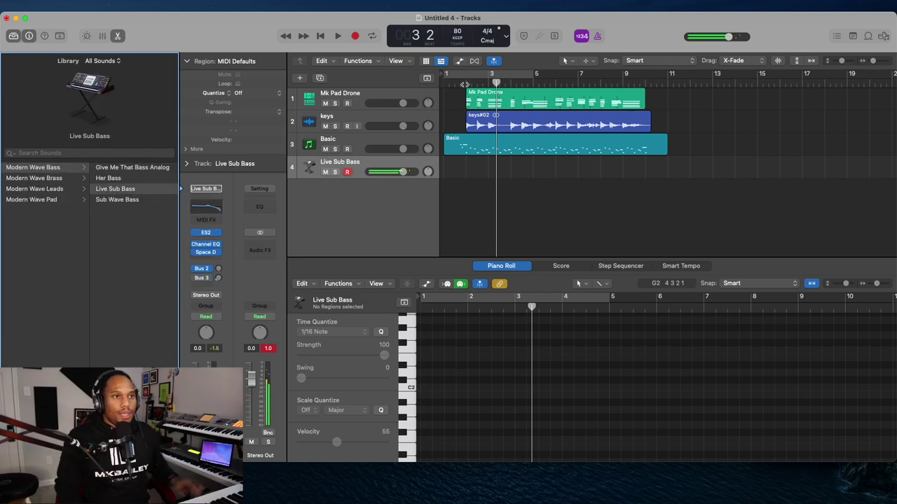
# Step: Record the sub bass line starting at bar 2
pyautogui.click(466, 83)
pyautogui.press('r')
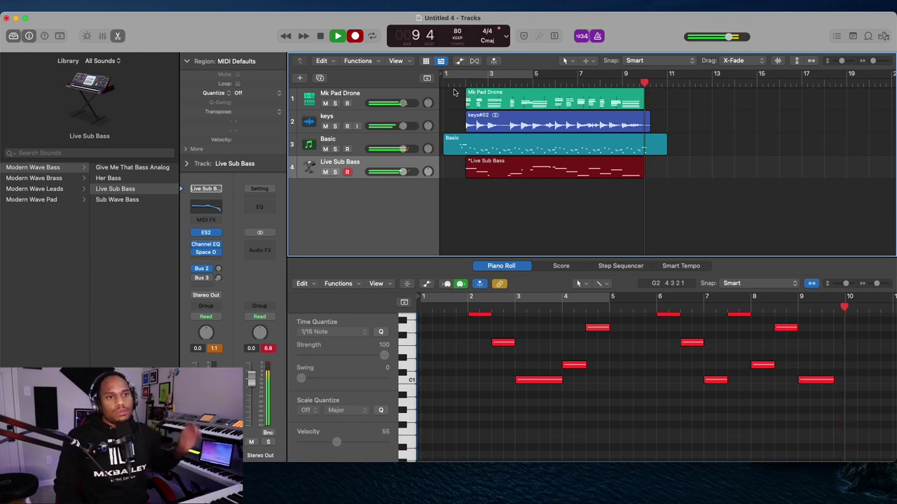
pyautogui.press('space')
# Step: Return to bar 1, select all bass notes, and browse the Logic collection for track 5
pyautogui.click(453, 84)
pyautogui.click(442, 82)
pyautogui.press('super+a')
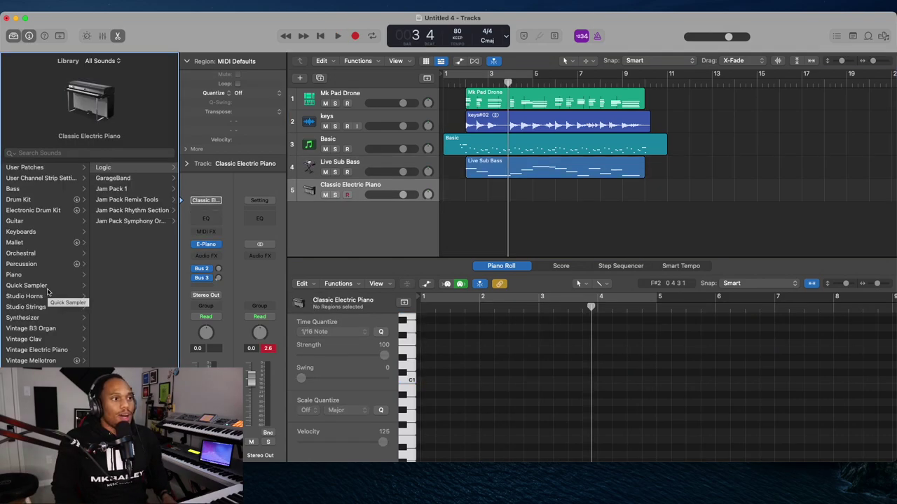
pyautogui.click(122, 169)
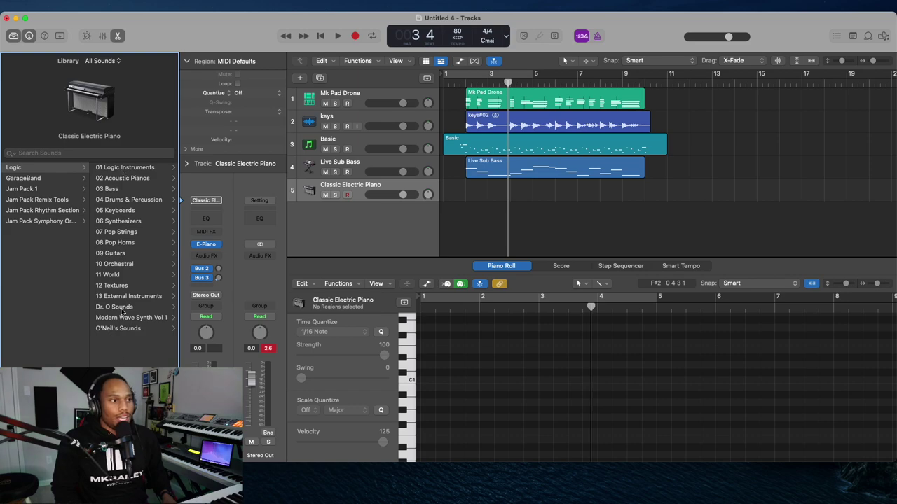
# Step: Load Infamous Intro Pad on track 5 and record a short three-note chord near bar 1
pyautogui.click(117, 317)
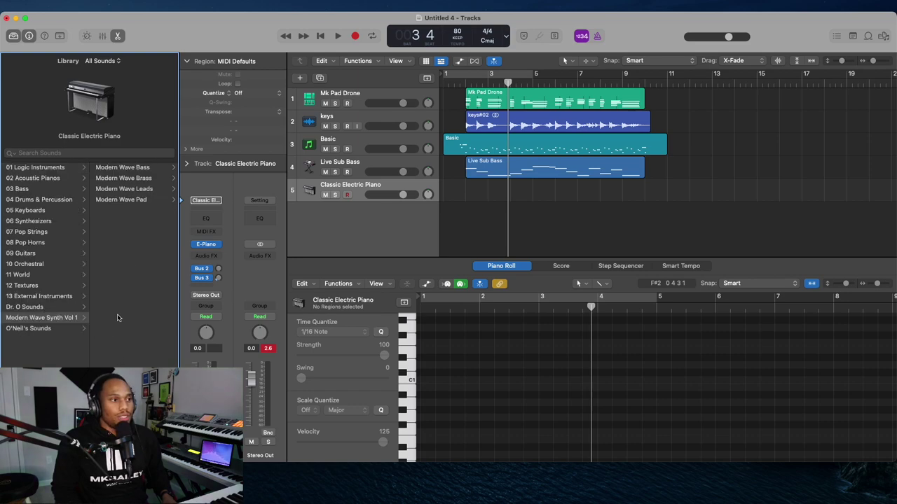
pyautogui.click(123, 200)
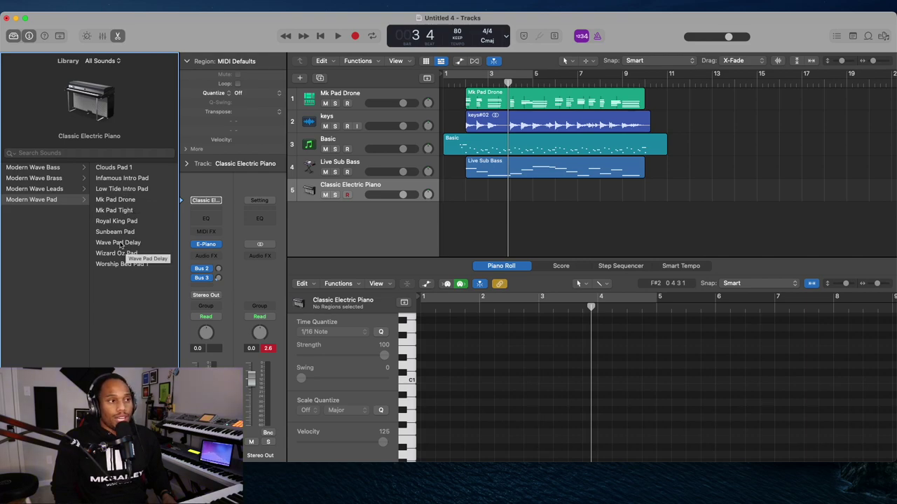
pyautogui.click(125, 179)
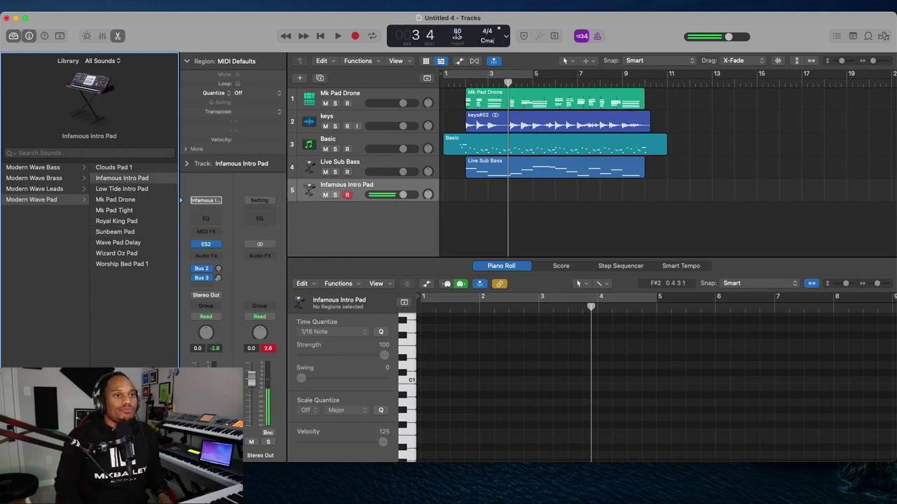
pyautogui.press('r')
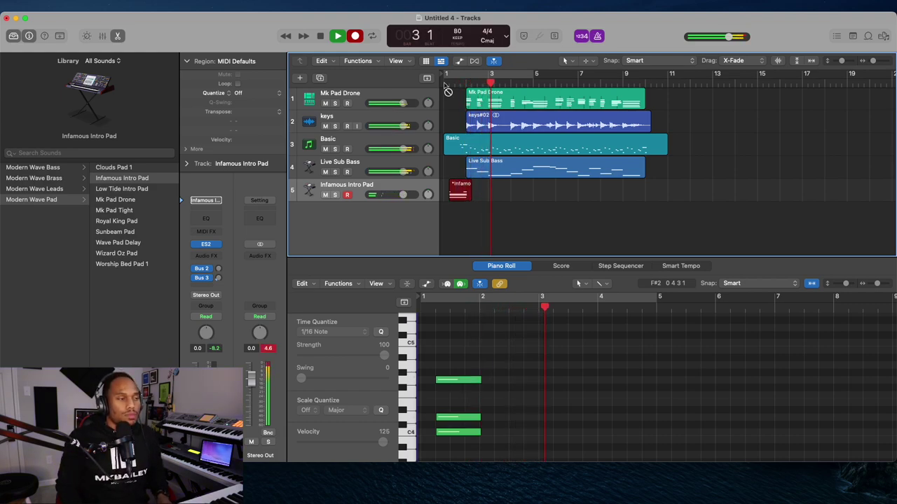
pyautogui.press('space')
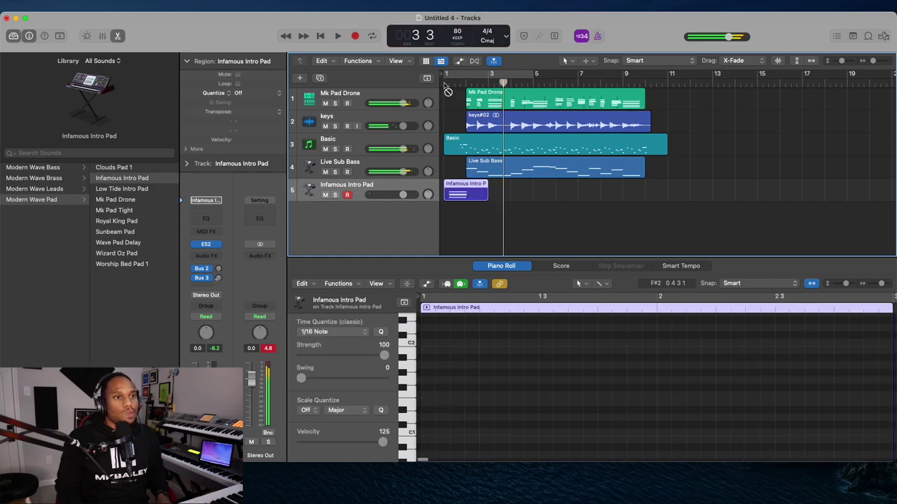
# Step: Open the Infamous Intro Pad region's notes and select them all
pyautogui.press('e')
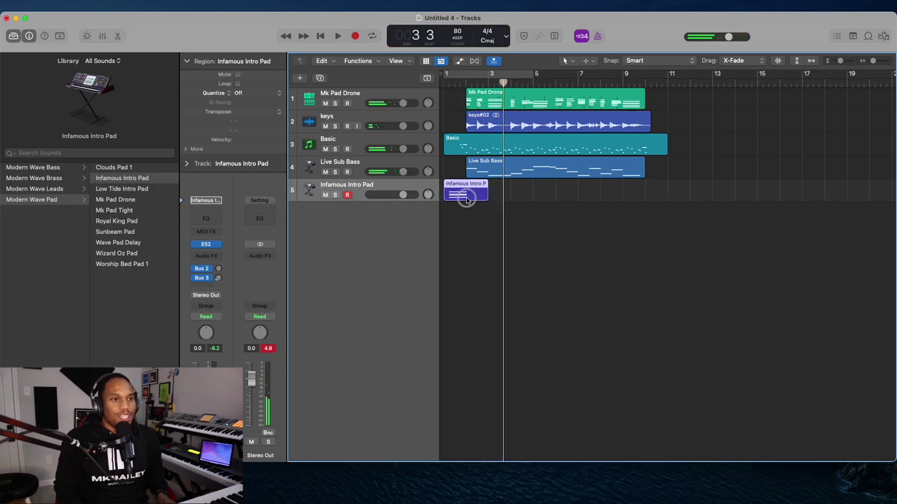
pyautogui.doubleClick(466, 199)
pyautogui.press('super+a')
# Step: Add a Juno Lead 1 instrument track and record a short lead phrase around bars 6–7
pyautogui.press('alt+super+s')
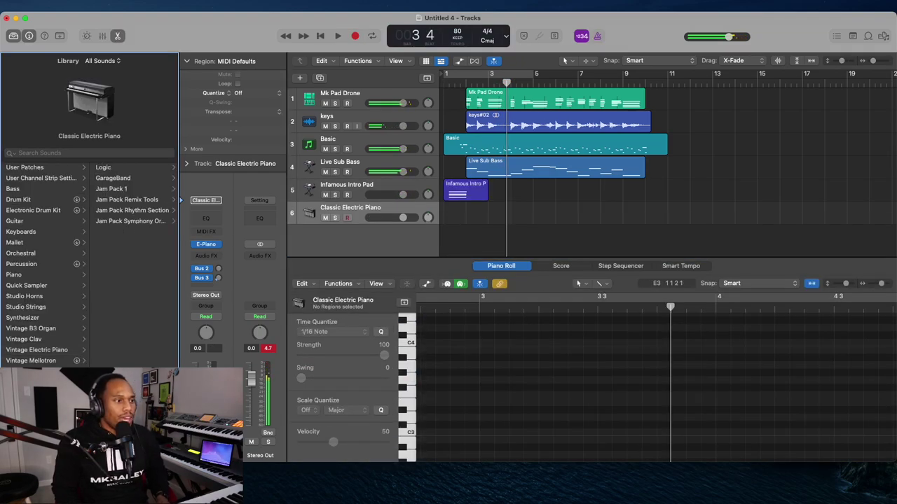
pyautogui.click(104, 169)
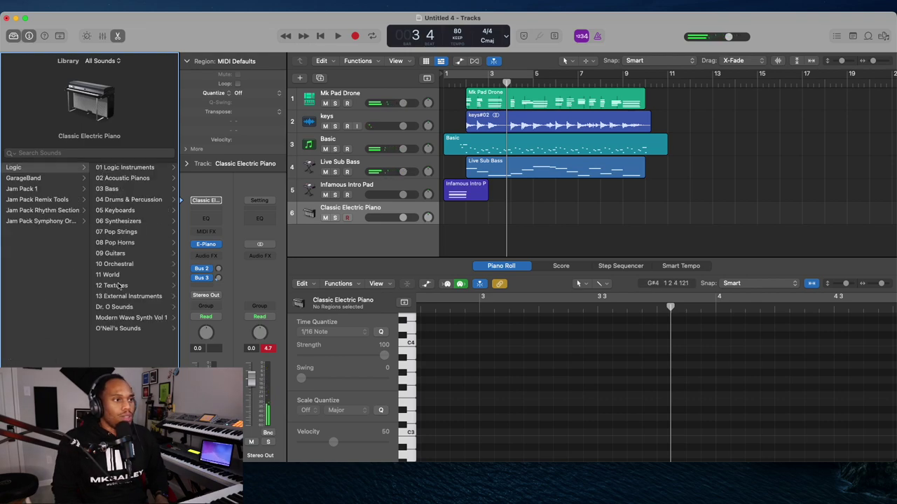
pyautogui.click(105, 319)
pyautogui.click(127, 191)
pyautogui.press('r')
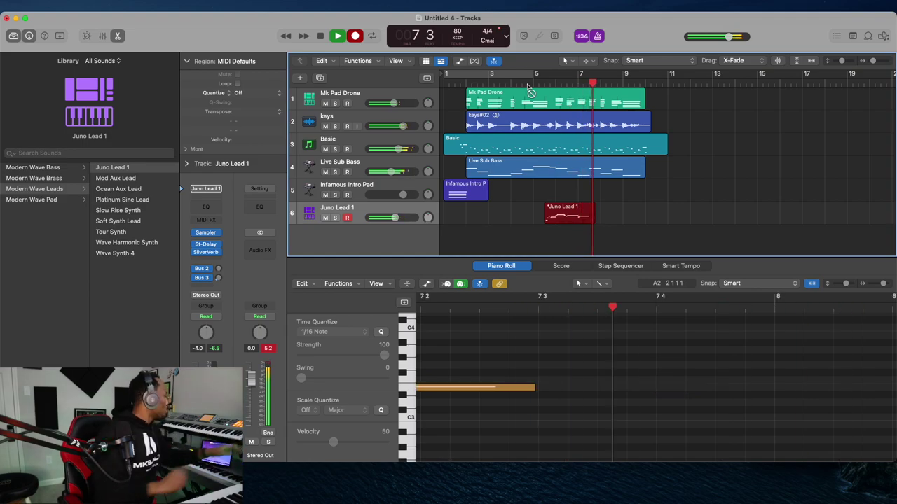
pyautogui.press('space')
# Step: Add another instrument track with the Ocean Aux Lead sound, playhead back at bar 2
pyautogui.click(481, 83)
pyautogui.press('super+alt+s')
pyautogui.click(112, 190)
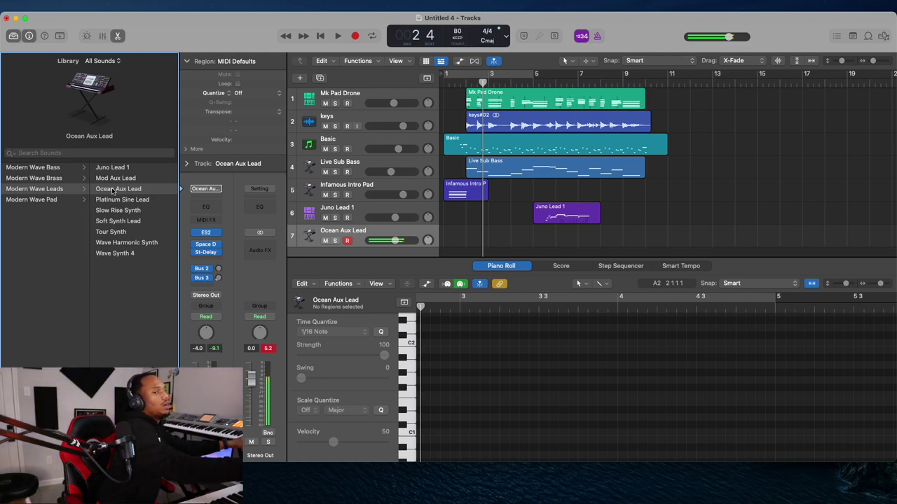
# Step: Play the arrangement from the start to hear the leads, then stop
pyautogui.press('Return')
pyautogui.press('space')
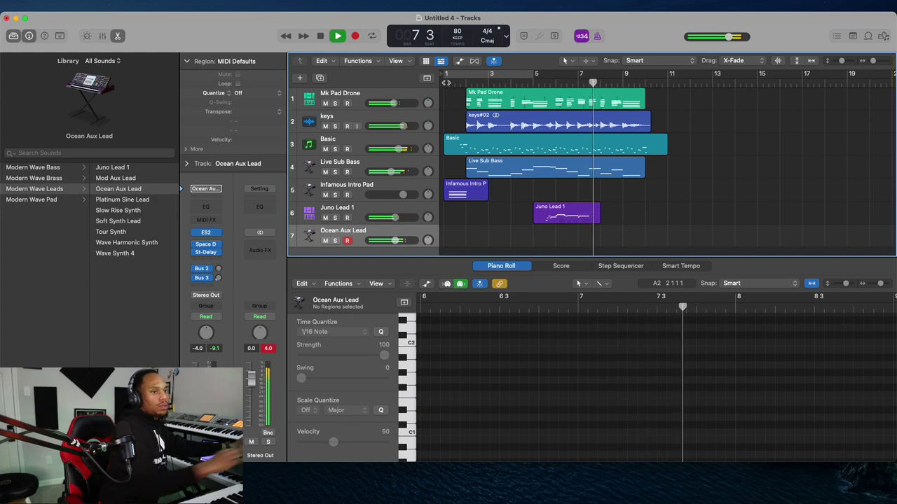
pyautogui.press('space')
# Step: Switch track 7 to Mod Aux Lead and add an eighth instrument track with Modern Wave Pads shown
pyautogui.click(116, 178)
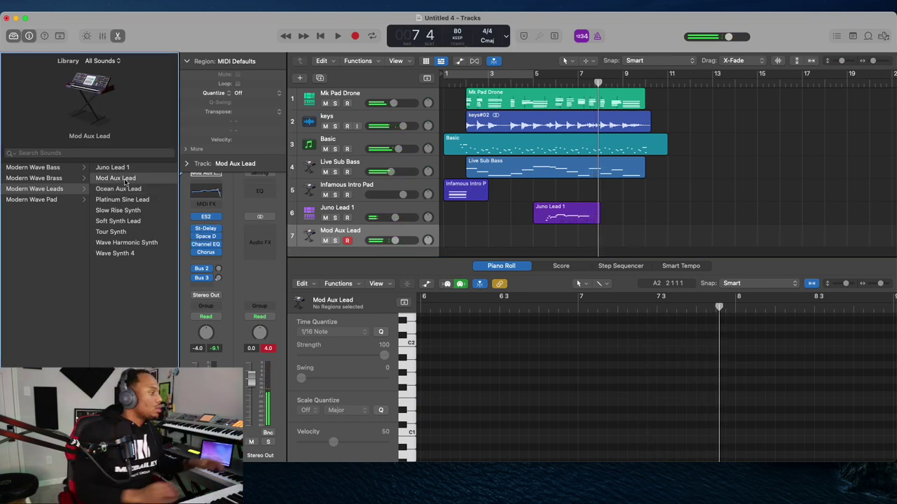
pyautogui.click(319, 78)
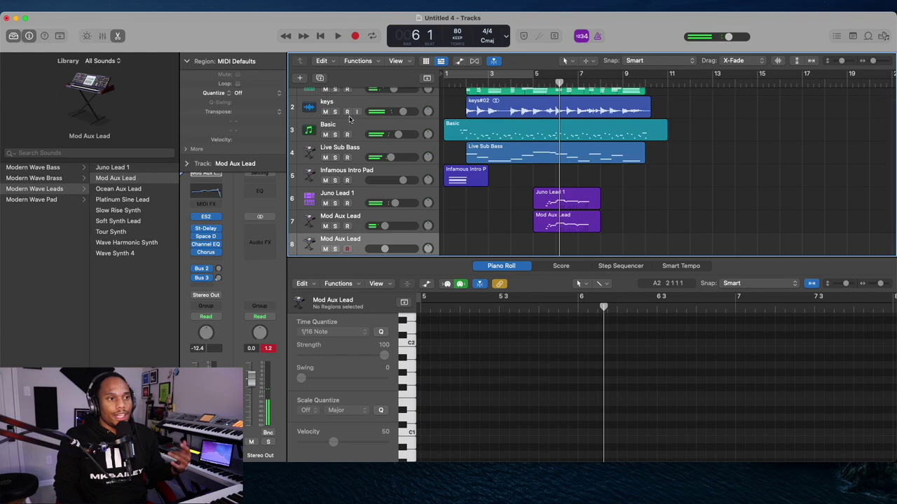
pyautogui.click(38, 199)
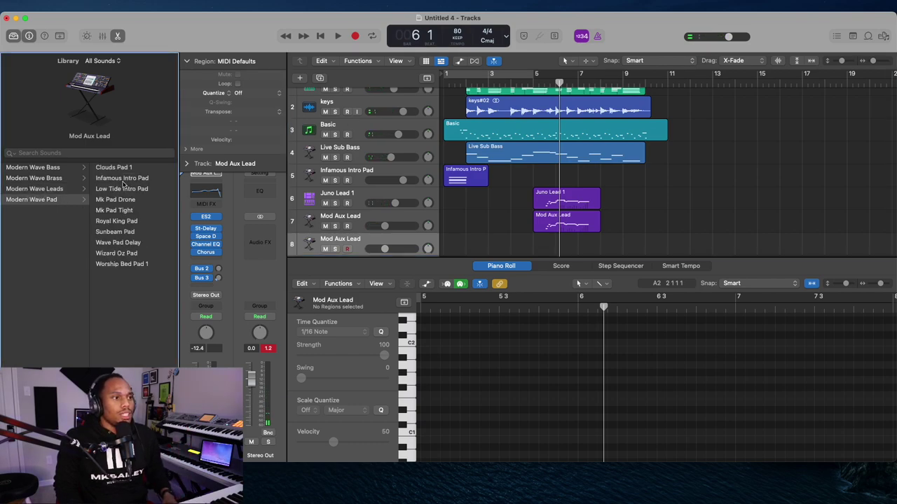
# Step: Audition Worship Bed Pad 1, Wizard Oz Pad and Wave Pad Delay, then load Clouds Pad 1 on track 8
pyautogui.click(110, 264)
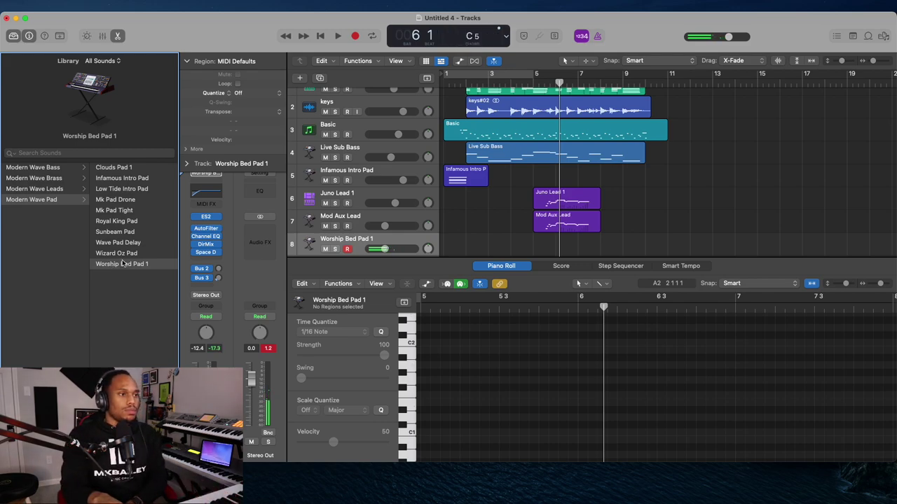
pyautogui.click(120, 253)
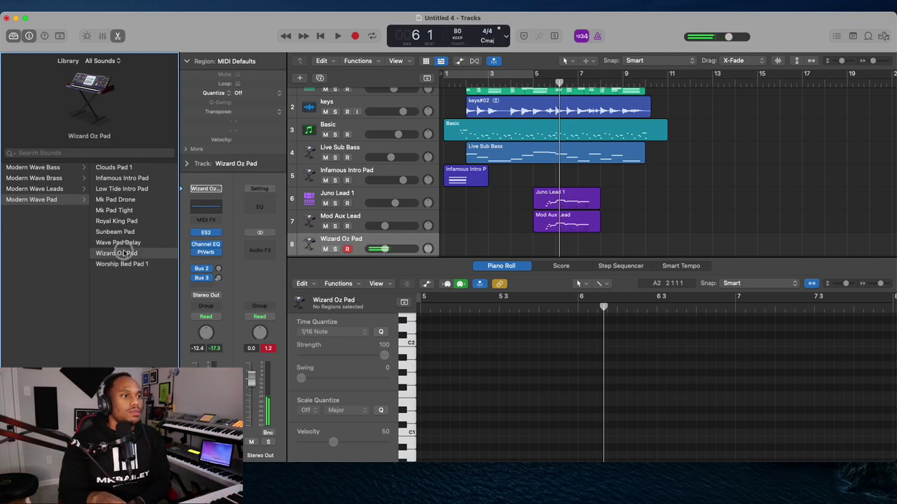
pyautogui.click(124, 244)
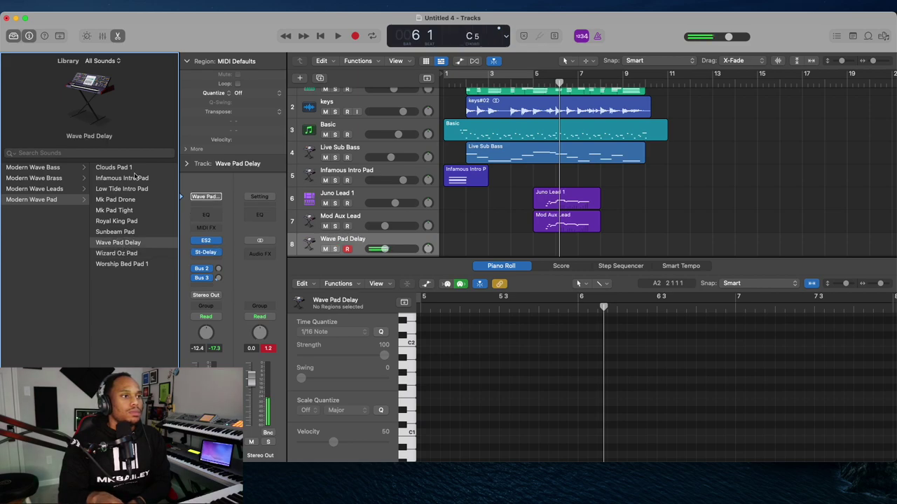
pyautogui.click(132, 168)
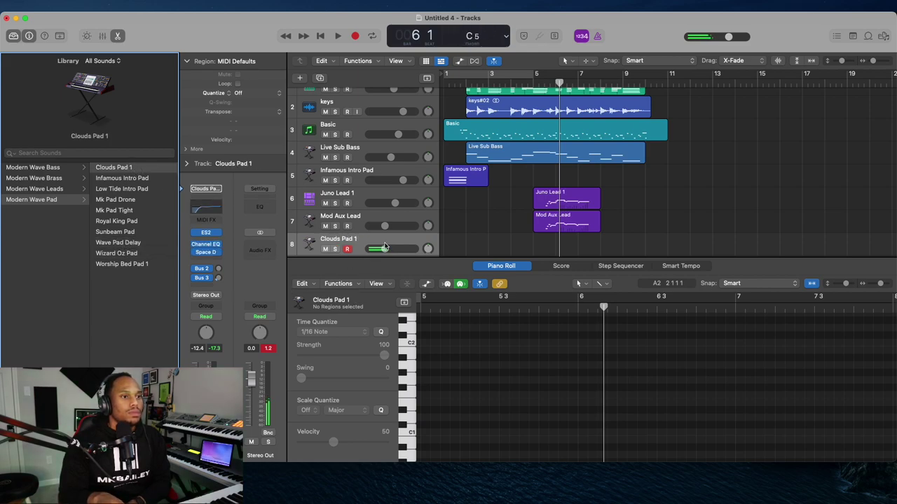
# Step: Raise track 8's volume to about -2.4 dB, rewind to bar 1, and select the Clouds Pad 1 region
pyautogui.moveTo(384, 246); pyautogui.dragTo(415, 247)
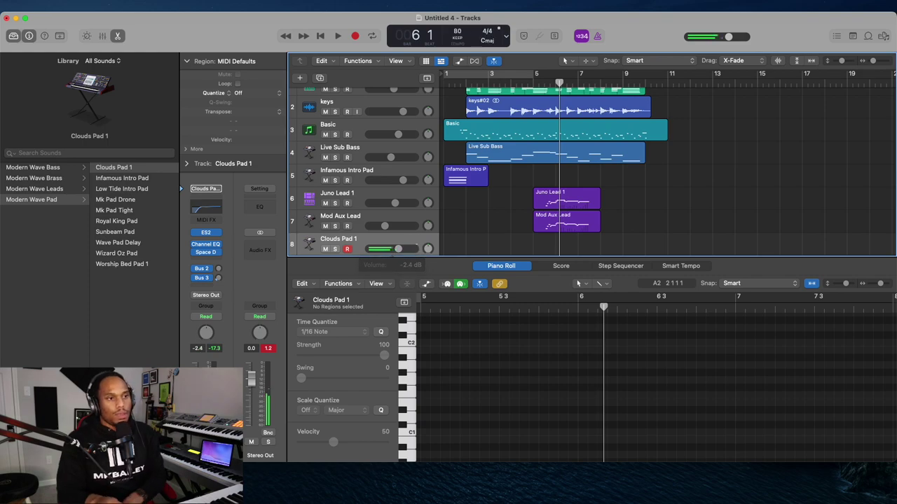
pyautogui.scroll(3, 332, 98)
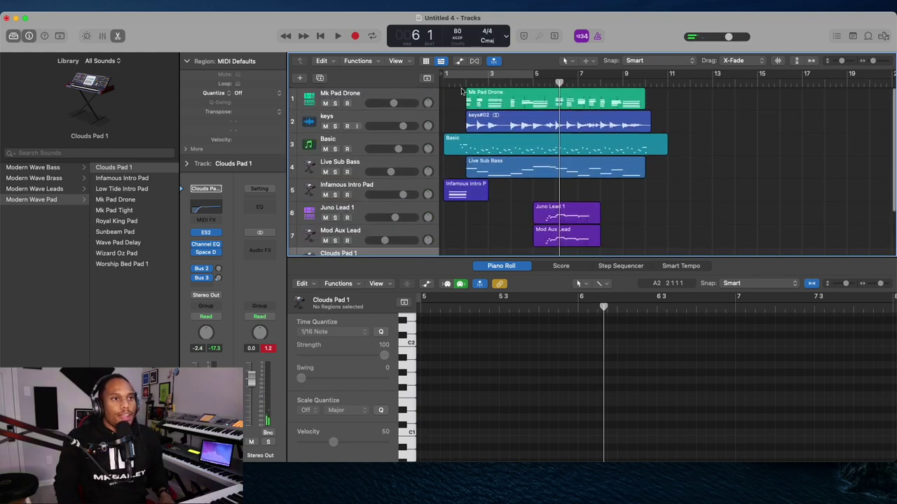
pyautogui.press('Return')
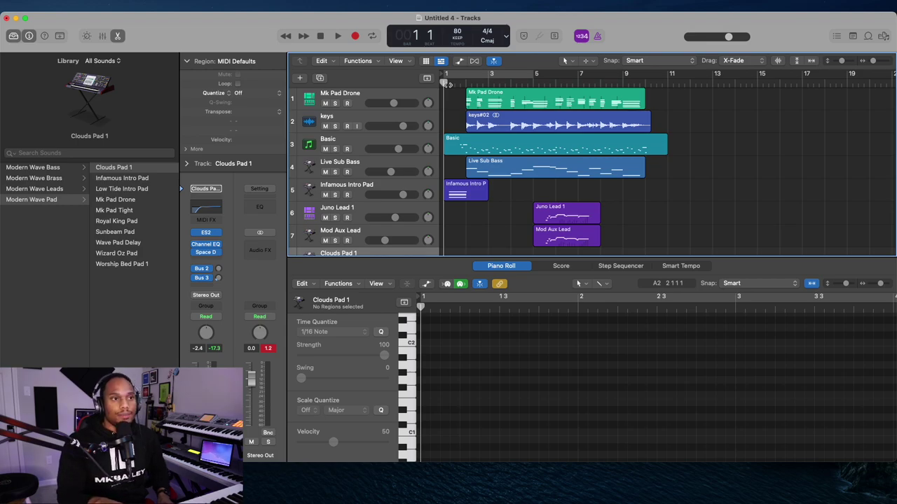
pyautogui.scroll(-2, 399, 243)
pyautogui.click(400, 243)
# Step: While playing, lower Clouds Pad 1's Bus 3 send to -16.8 and its volume to -8 dB
pyautogui.press('space')
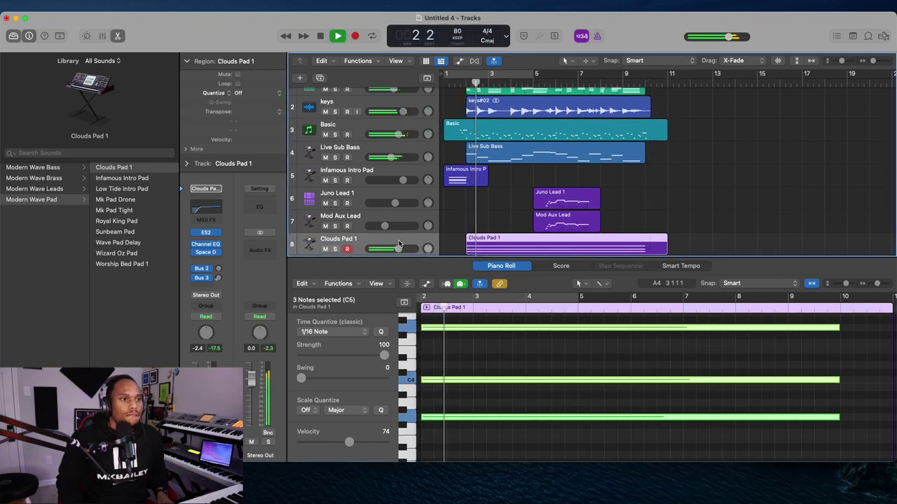
pyautogui.moveTo(399, 243); pyautogui.dragTo(393, 245)
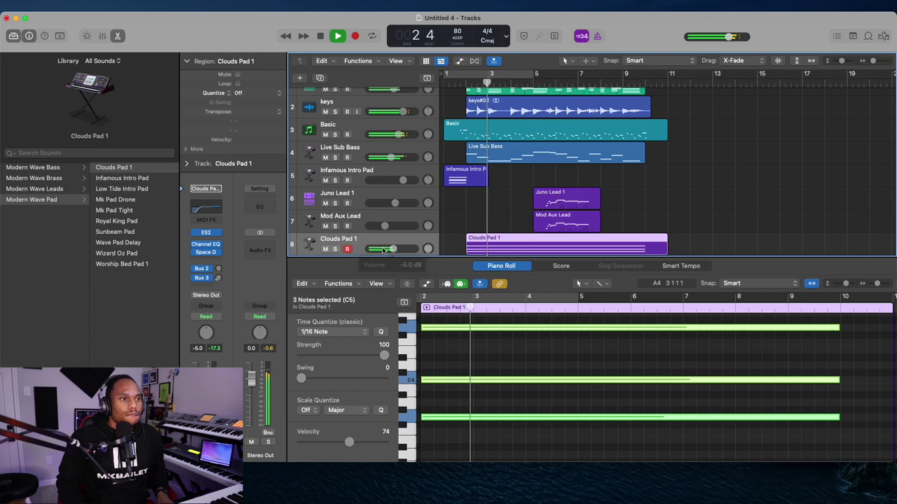
pyautogui.click(202, 278)
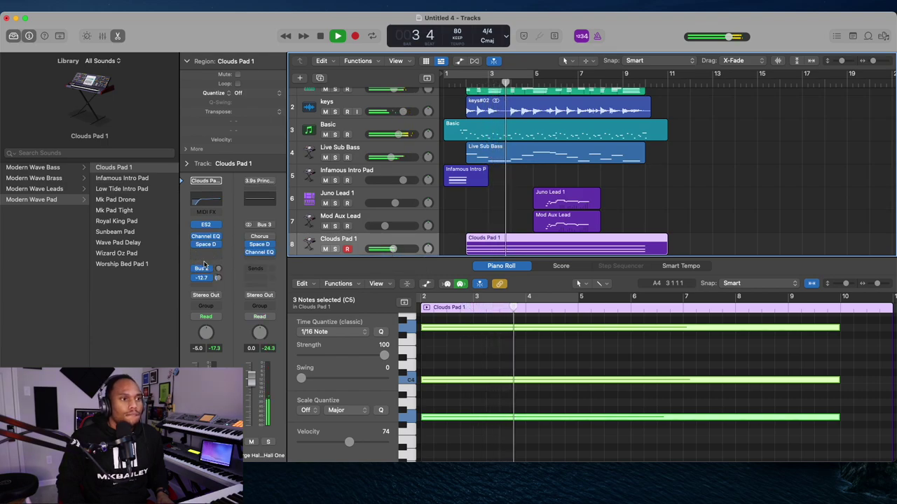
pyautogui.moveTo(218, 277); pyautogui.dragTo(218, 287)
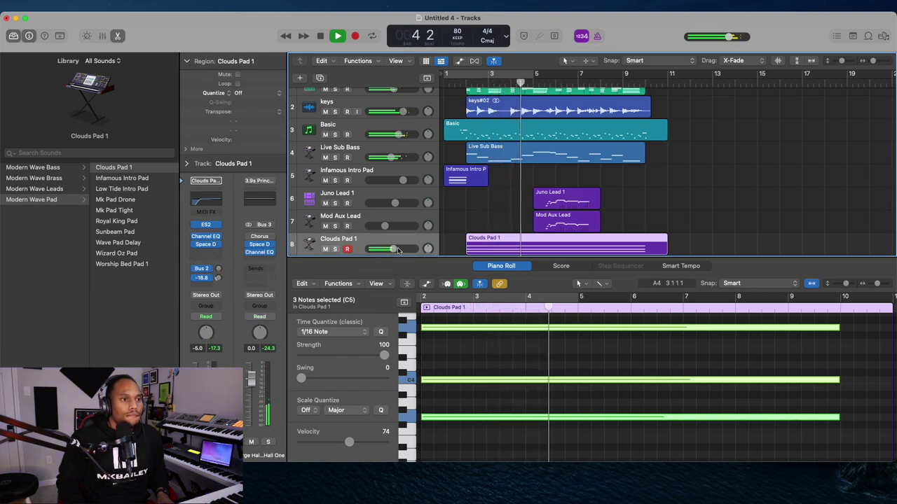
pyautogui.moveTo(398, 250); pyautogui.dragTo(393, 250)
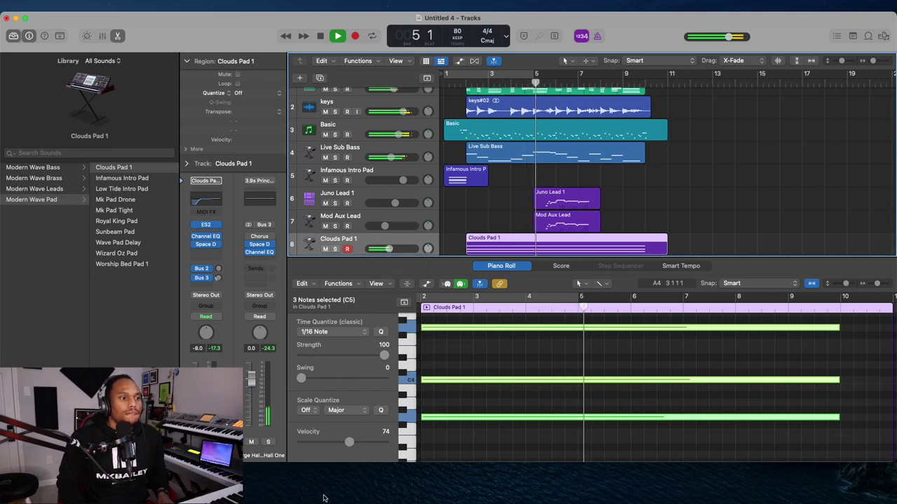
pyautogui.press('space')
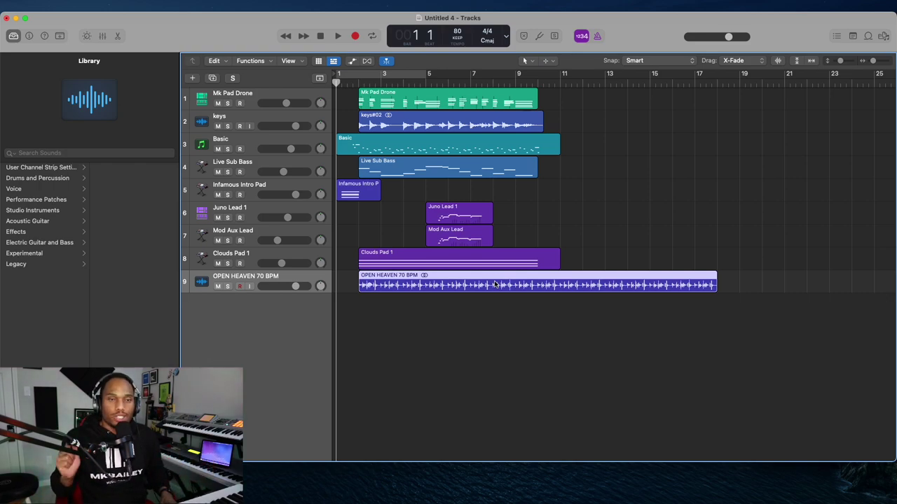
# Step: During playback, lower the OPEN HEAVEN 70 BPM loop to -2.2 dB, then select the keys track
pyautogui.click(293, 285)
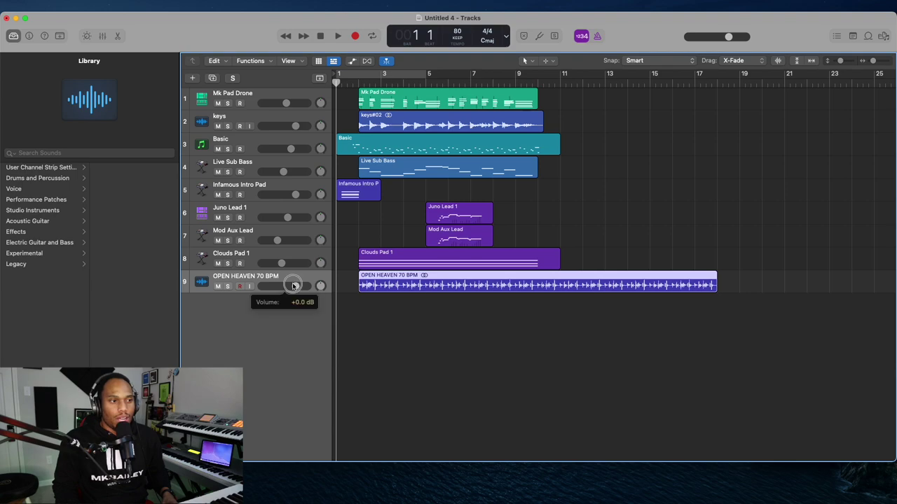
pyautogui.press('space')
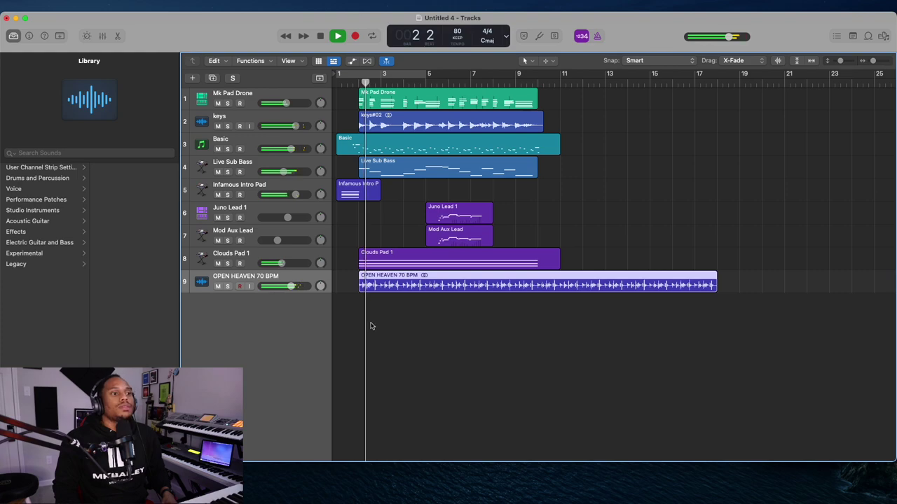
pyautogui.moveTo(290, 286); pyautogui.dragTo(283, 287)
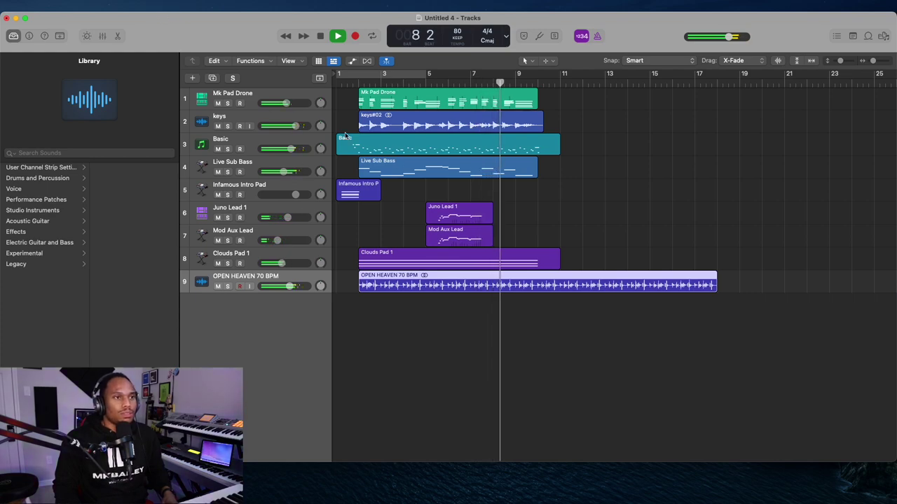
pyautogui.click(255, 120)
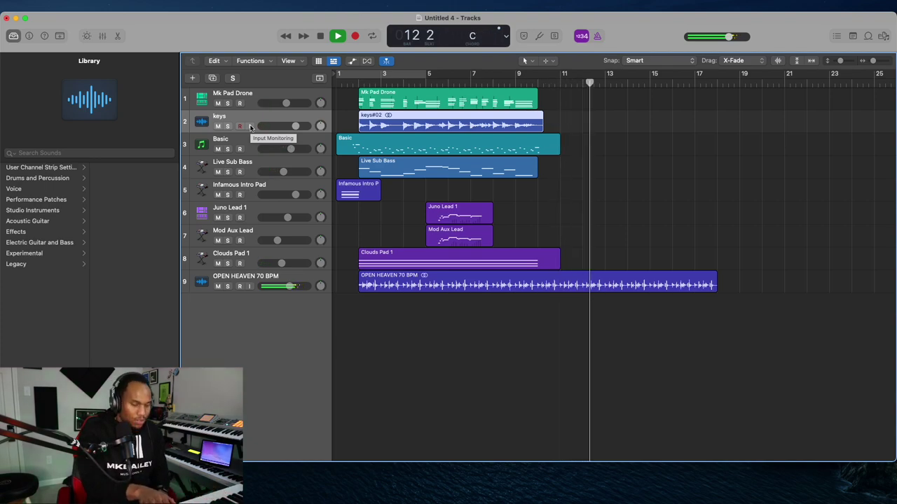
# Step: Record a new keys take through bar 17 and adjust the keys#03 region's start point
pyautogui.press('r')
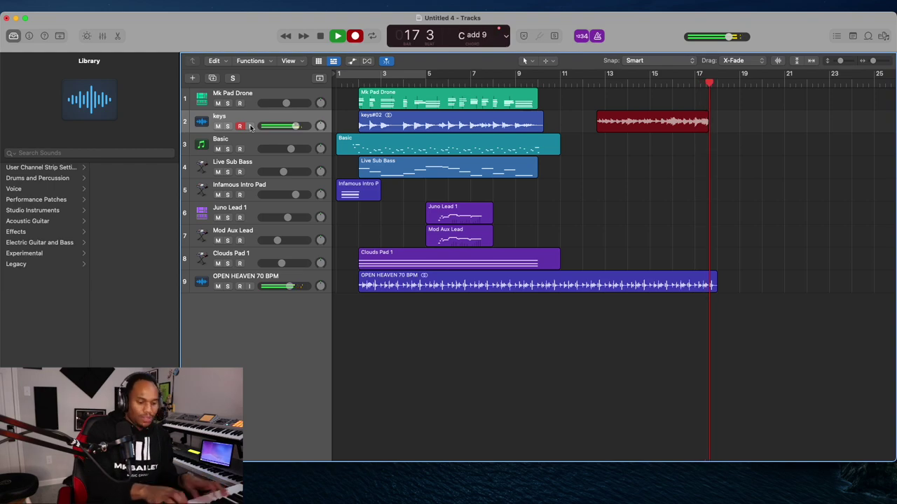
pyautogui.press('space')
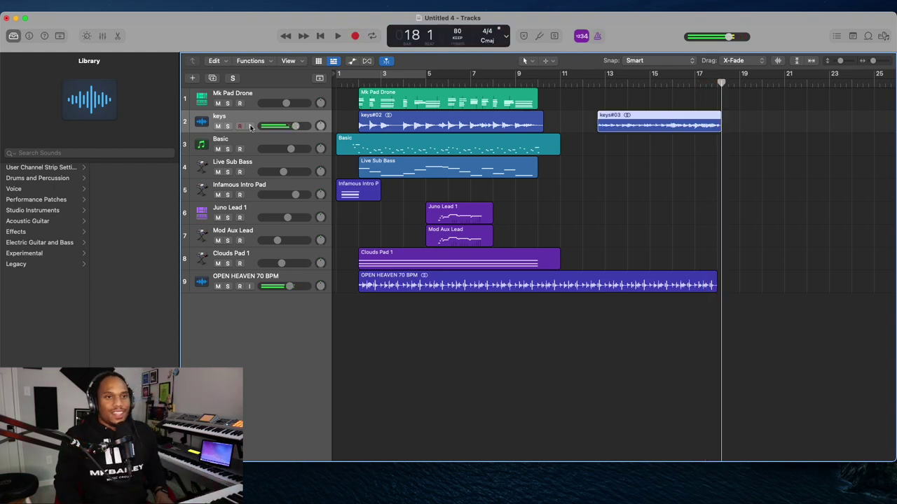
pyautogui.moveTo(602, 124)
pyautogui.mouseDown()
pyautogui.moveTo(537, 129)
pyautogui.moveTo(593, 134)
pyautogui.mouseUp()
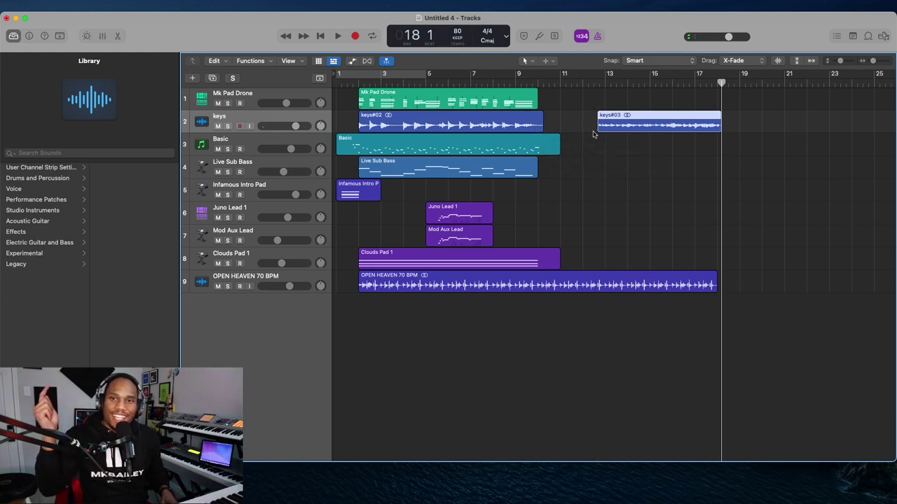
pyautogui.moveTo(601, 125); pyautogui.dragTo(581, 125)
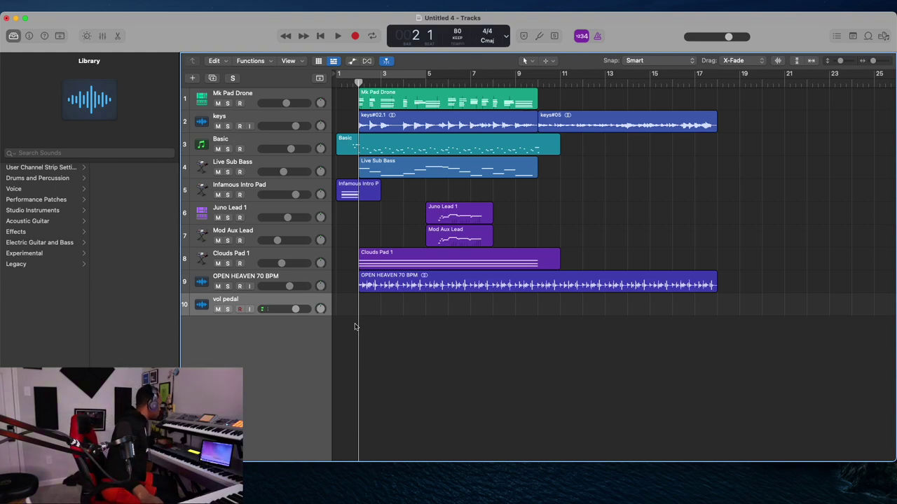
# Step: Record the vol pedal take on the vol pedal track from bar 2 to about bar 17
pyautogui.press('r')
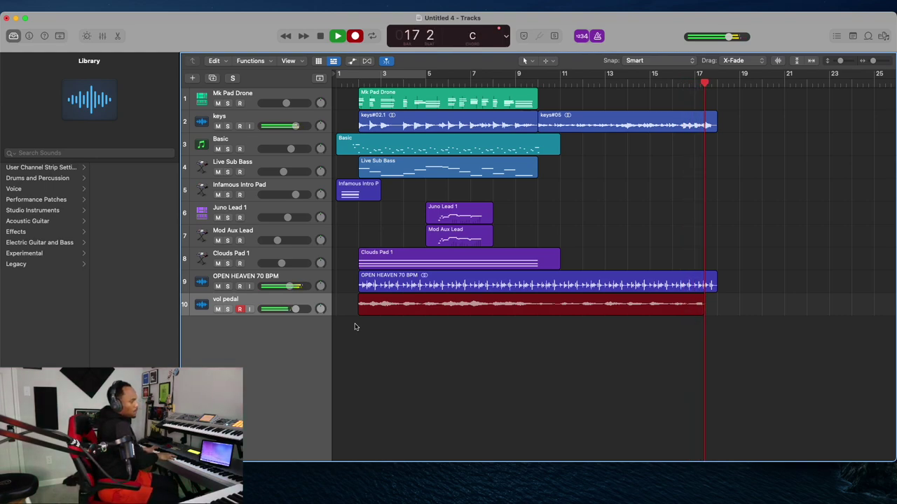
pyautogui.press('space')
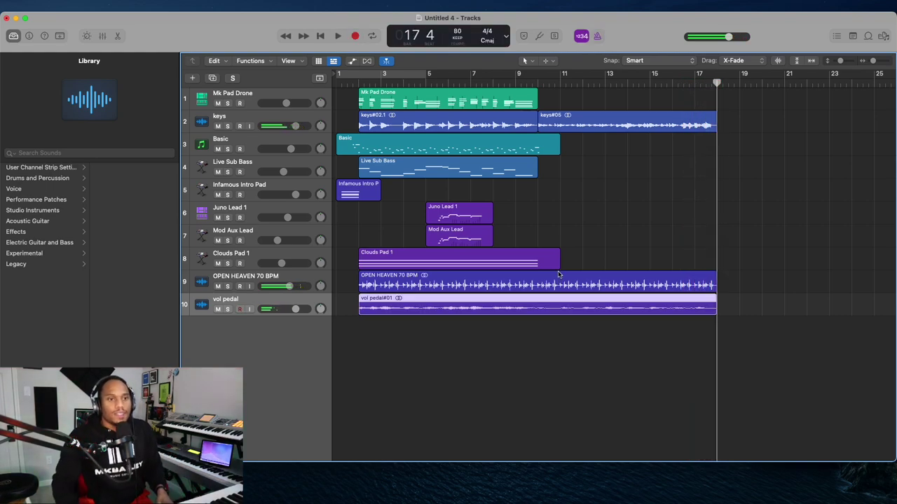
# Step: Start playback from bar 2 and create a new software instrument track
pyautogui.click(361, 83)
pyautogui.press('space')
pyautogui.click(193, 78)
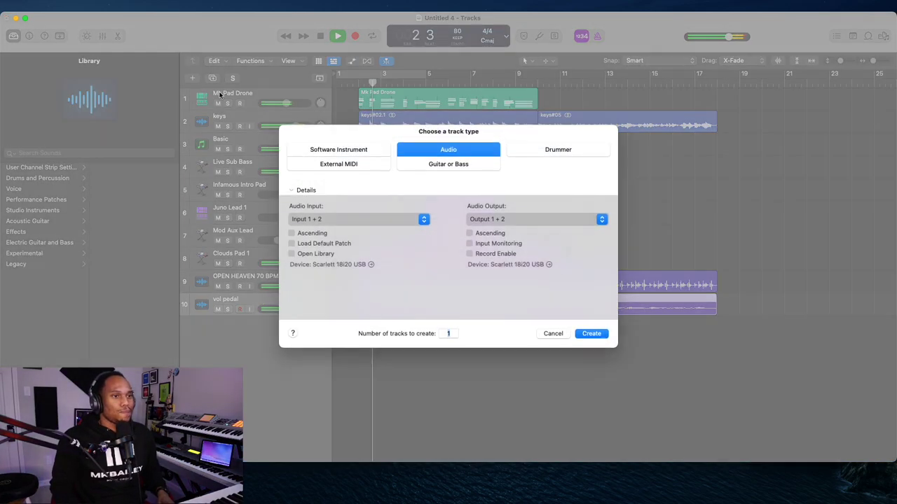
pyautogui.click(366, 154)
pyautogui.click(597, 336)
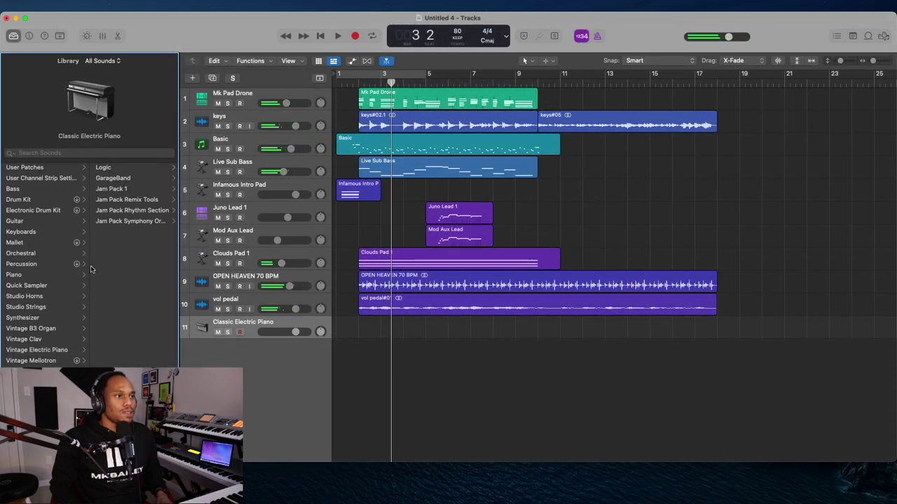
# Step: Load Wave Synth 4 from Modern Wave Synth Vol 1 onto track 11 and begin recording
pyautogui.click(108, 167)
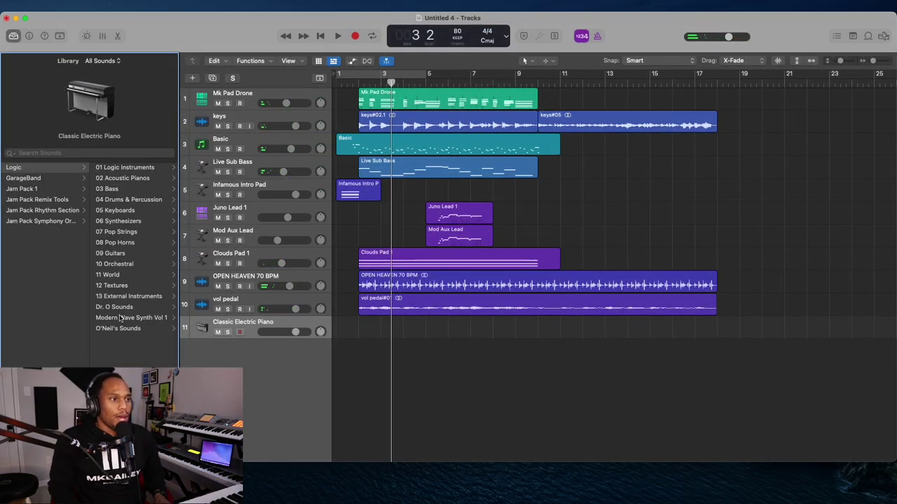
pyautogui.click(120, 318)
pyautogui.click(121, 179)
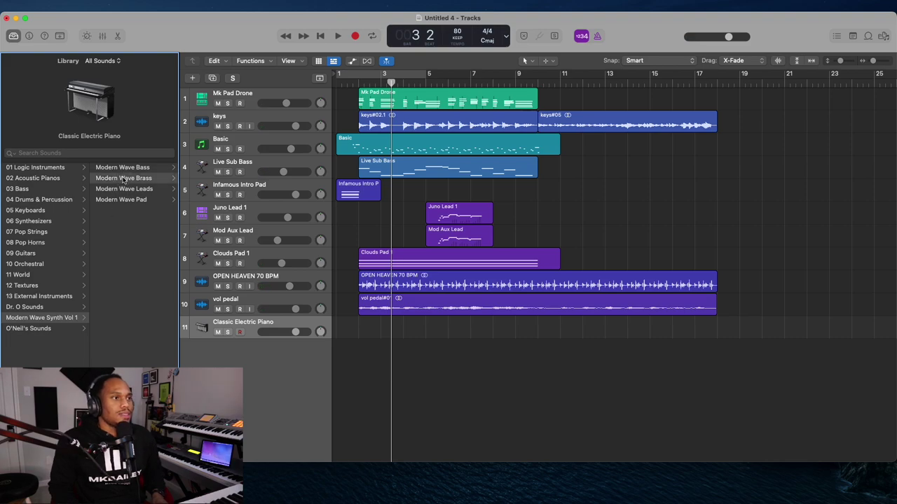
pyautogui.click(116, 189)
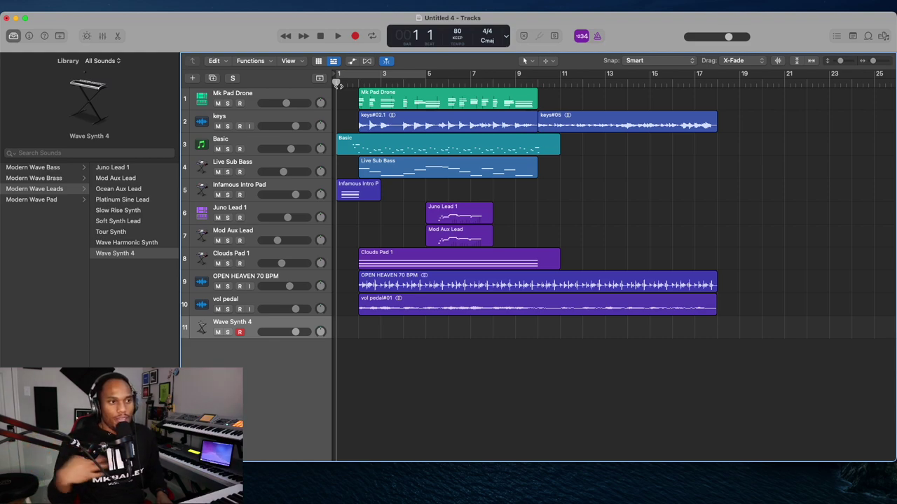
pyautogui.press('r')
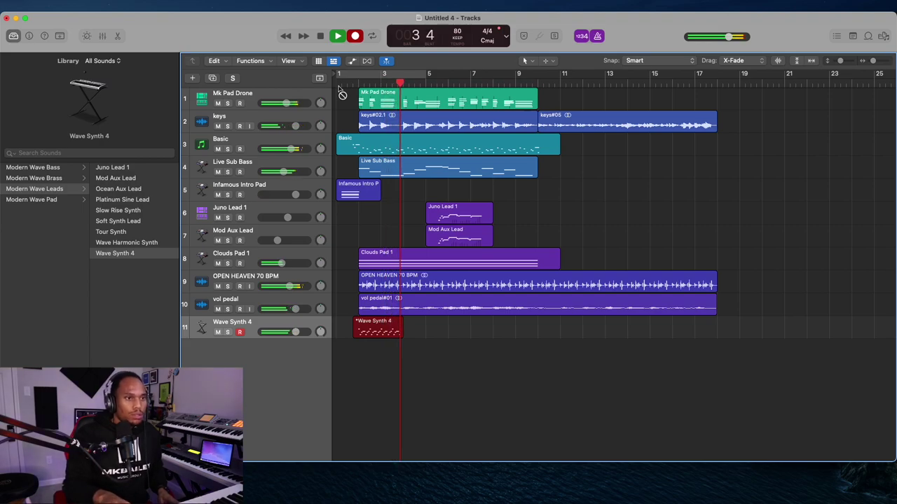
# Step: Stop recording the Wave Synth 4 part on track 11
pyautogui.press('space')
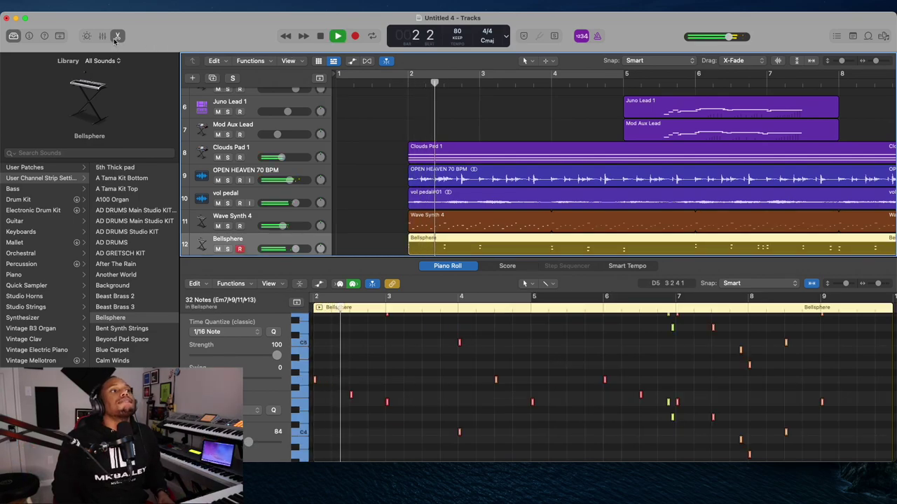
# Step: Play back the whole arrangement zoomed out and lower the Bellsphere track to -3.0 dB
pyautogui.press('e')
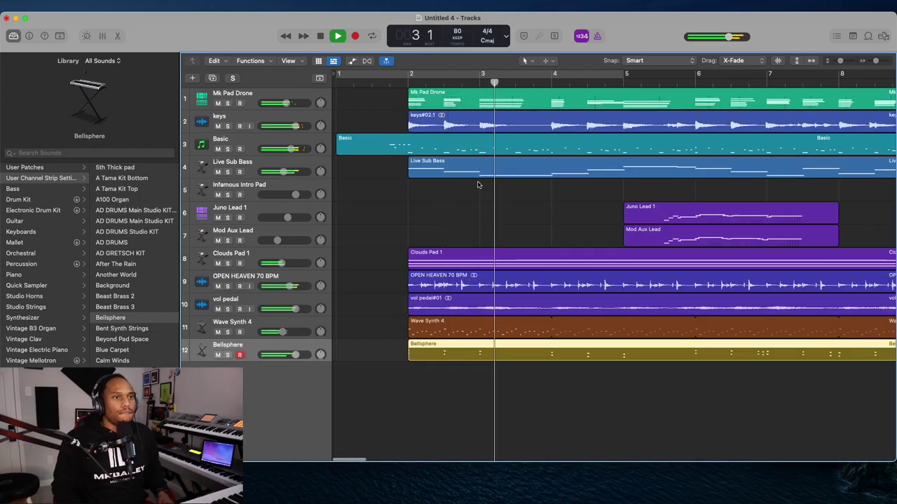
pyautogui.press('super+Left')
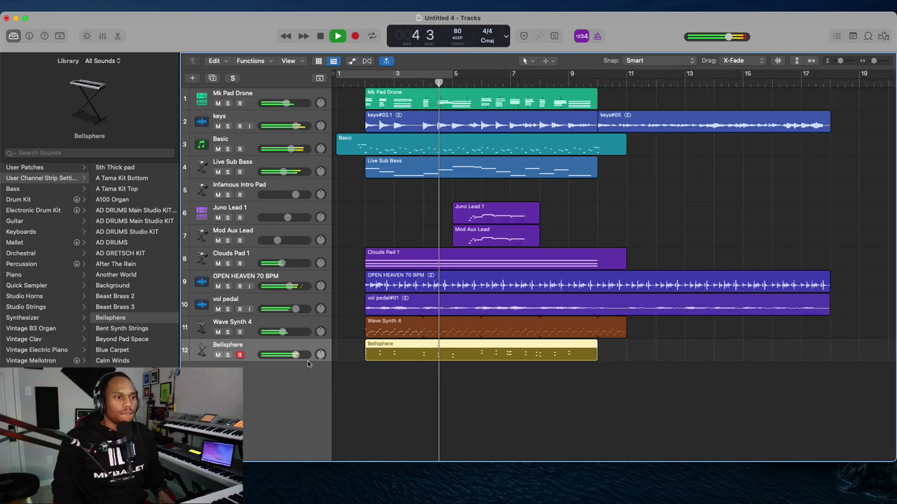
pyautogui.moveTo(295, 355); pyautogui.dragTo(290, 356)
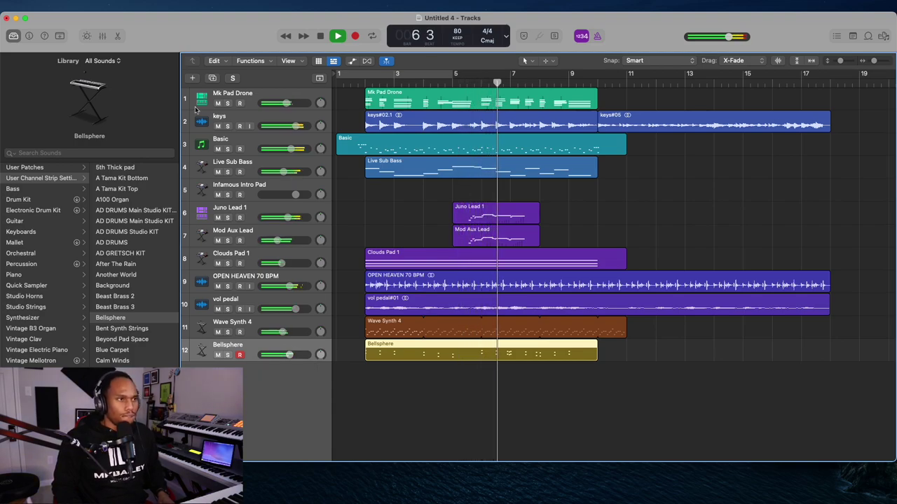
# Step: Create a new track on Input 5 + 6 and load the 80's Pop Brass patch onto it
pyautogui.click(193, 79)
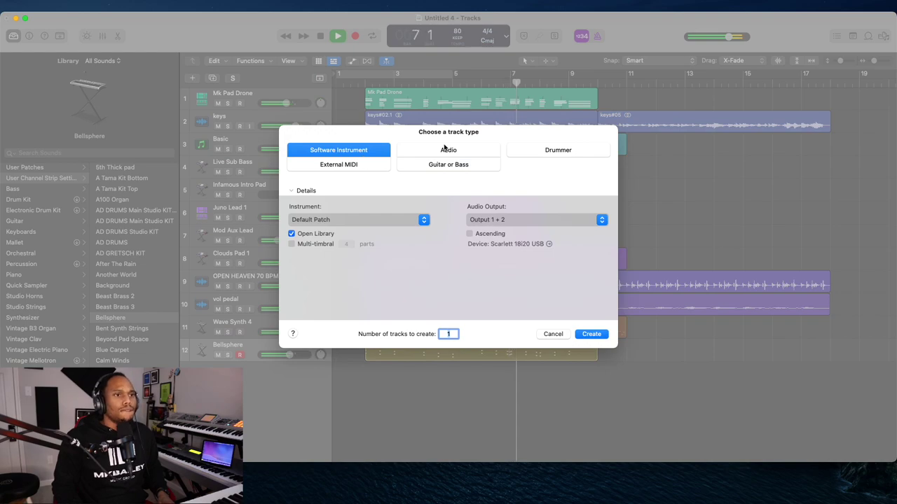
pyautogui.click(442, 149)
pyautogui.click(392, 219)
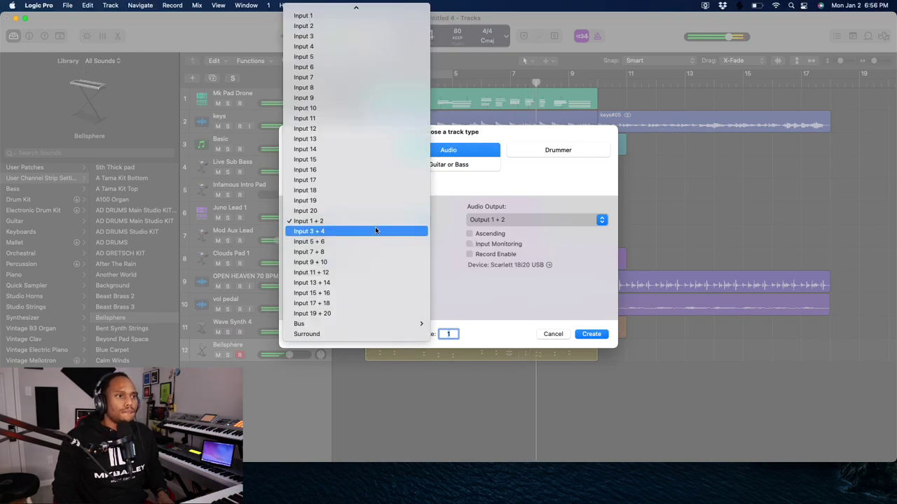
pyautogui.click(361, 251)
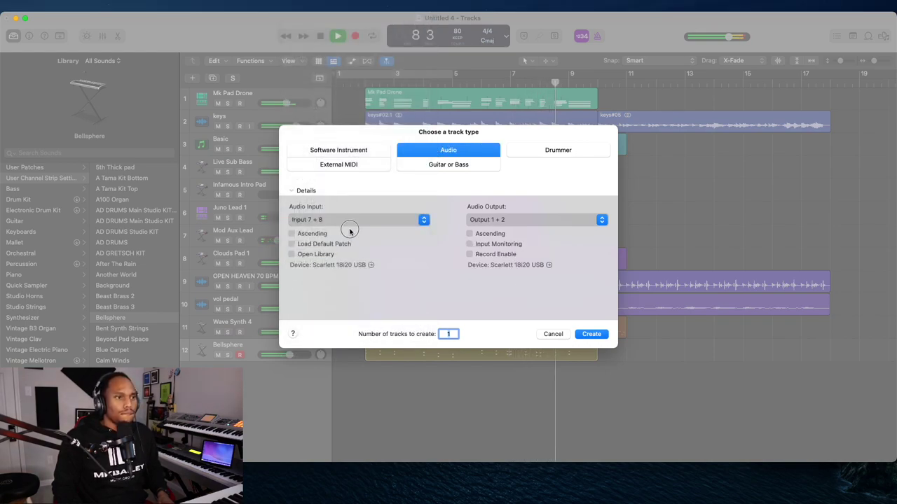
pyautogui.click(342, 221)
pyautogui.click(339, 211)
pyautogui.click(591, 333)
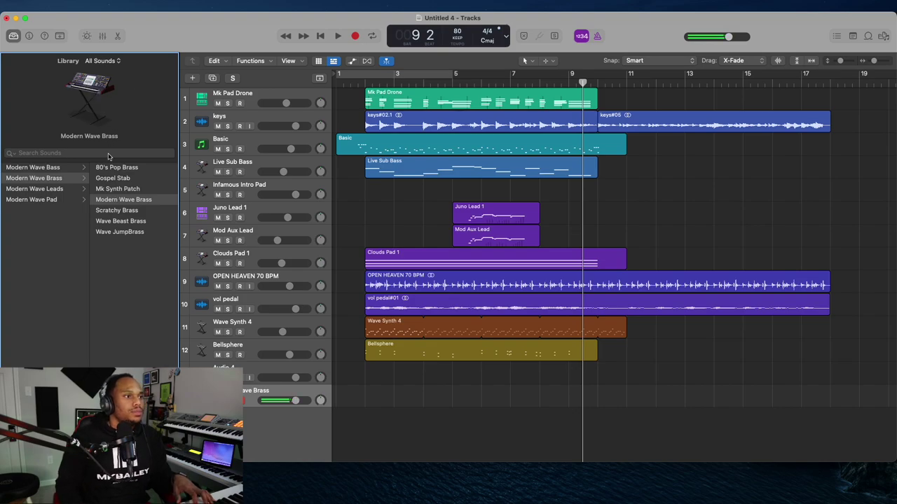
pyautogui.click(109, 168)
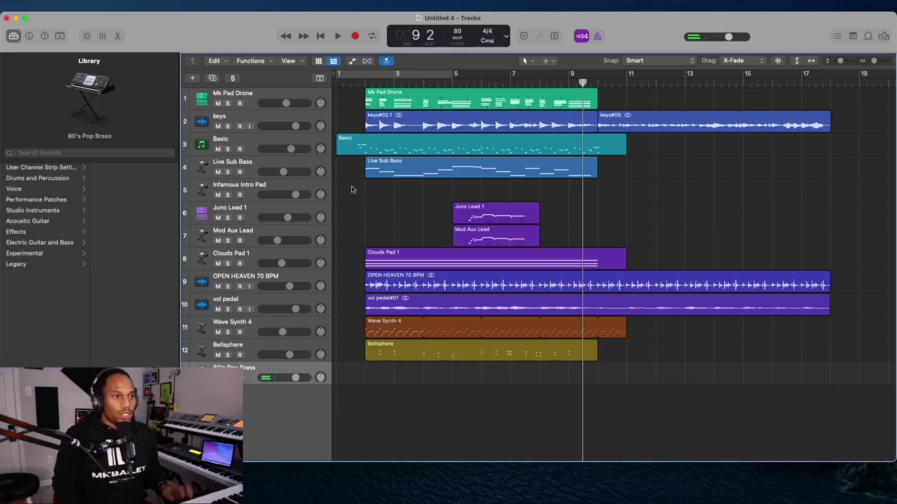
pyautogui.click(28, 37)
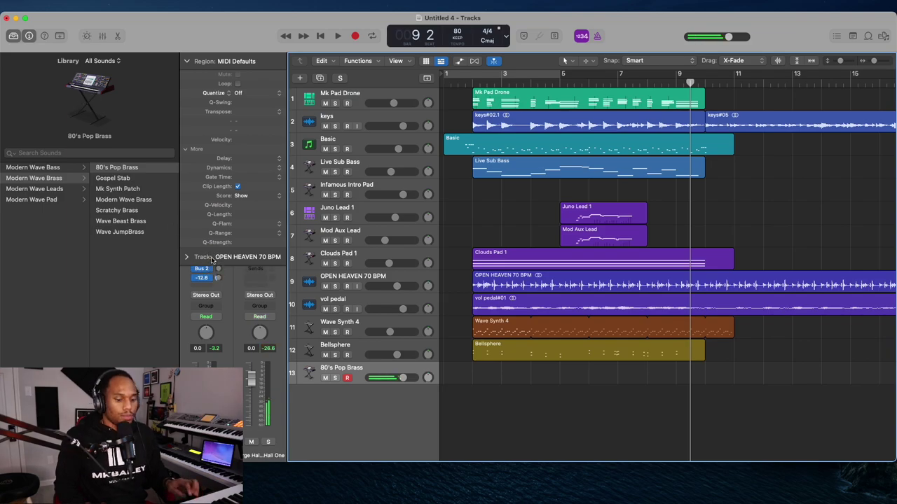
# Step: Record the 80's Pop Brass part over bars 2–9 and trim the Wave Synth 4 loop to end at bar 10
pyautogui.click(468, 91)
pyautogui.press('r')
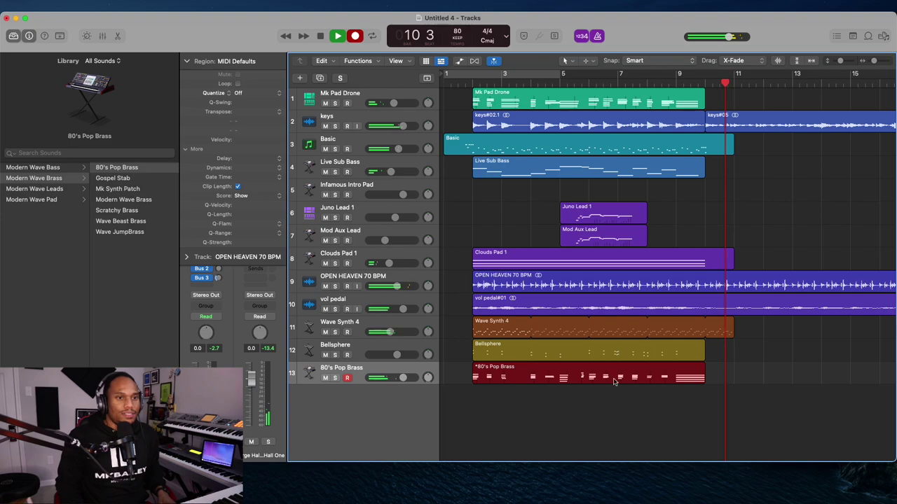
pyautogui.moveTo(723, 329); pyautogui.dragTo(703, 339)
pyautogui.press('space')
pyautogui.click(446, 84)
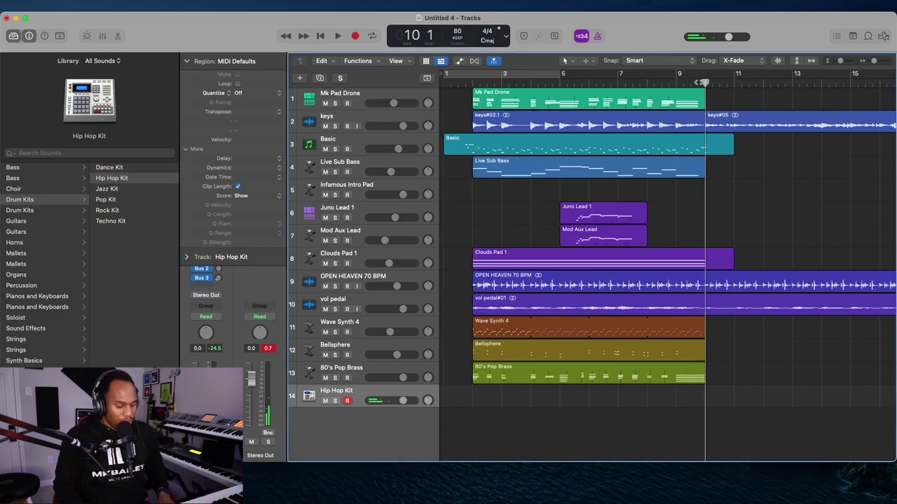
# Step: Record one held Hip Hop Kit hit near bars 9–10 and check its single sustained note in the Piano Roll
pyautogui.press('space')
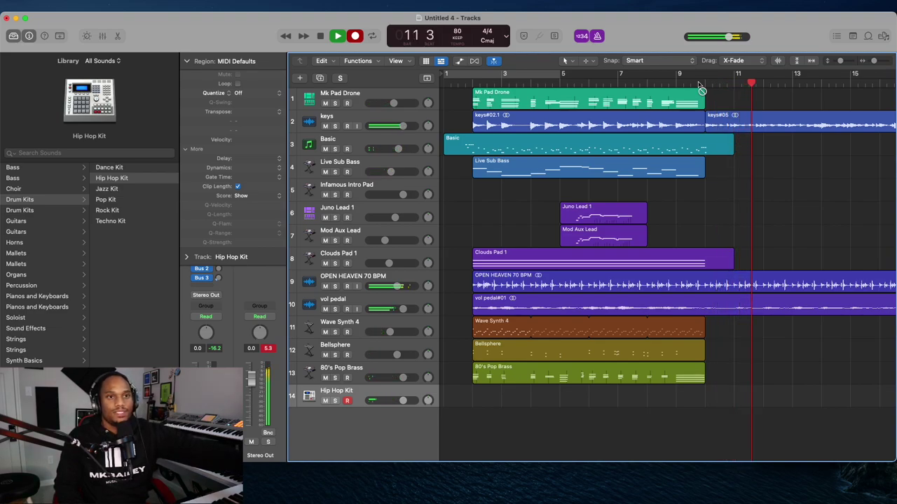
pyautogui.press('space')
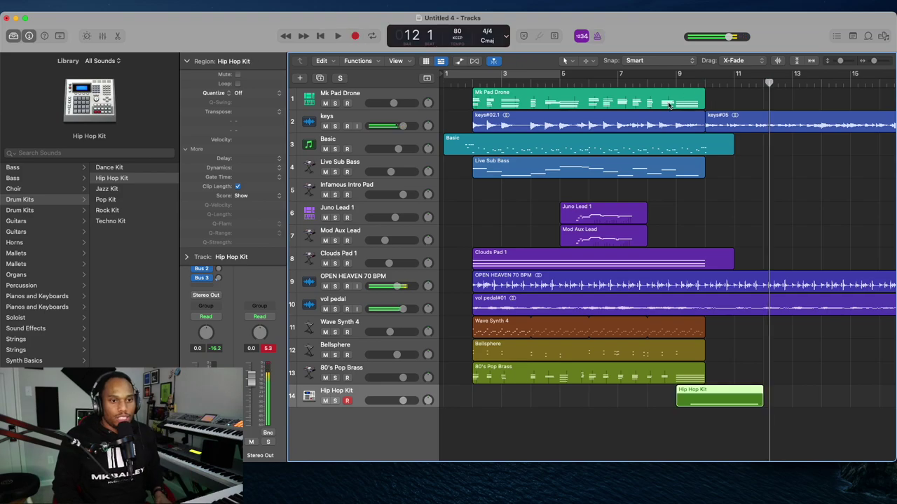
pyautogui.doubleClick(698, 400)
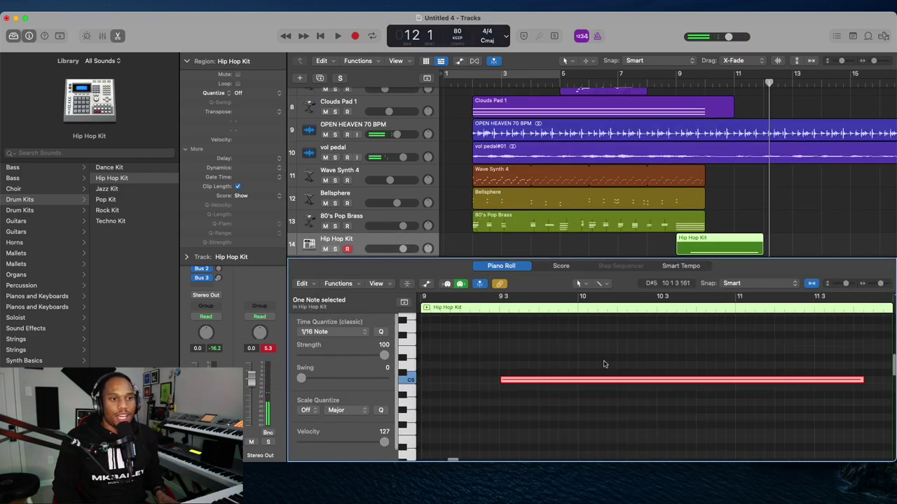
pyautogui.scroll(3, 406, 153)
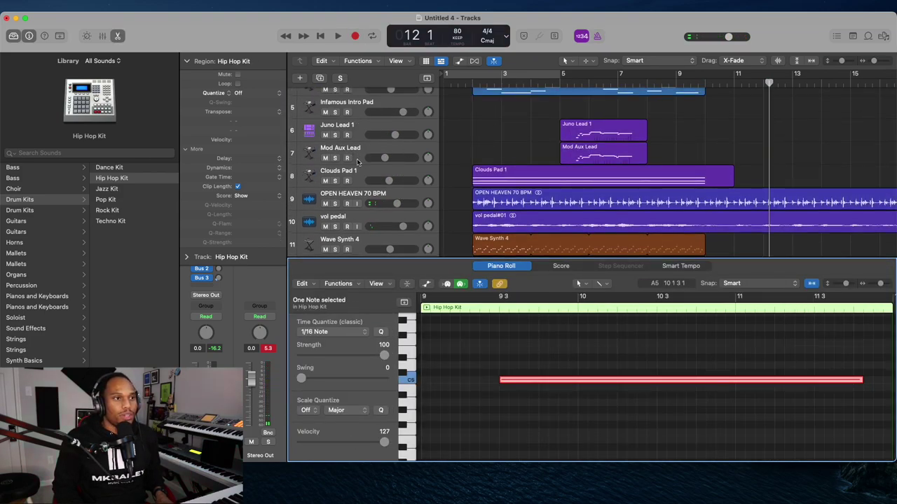
pyautogui.click(344, 111)
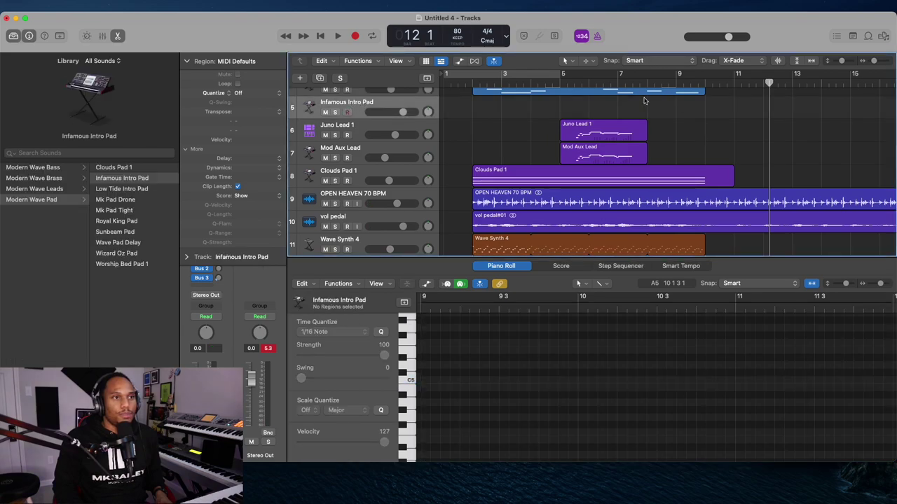
pyautogui.click(118, 36)
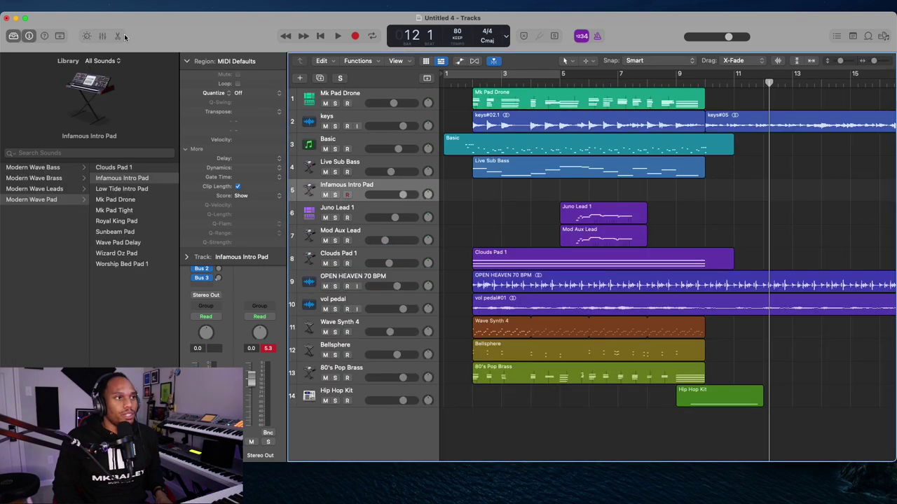
# Step: Record a three-note Infamous Intro Pad chord at bar 10 with the Inspector hidden
pyautogui.click(29, 36)
pyautogui.click(598, 83)
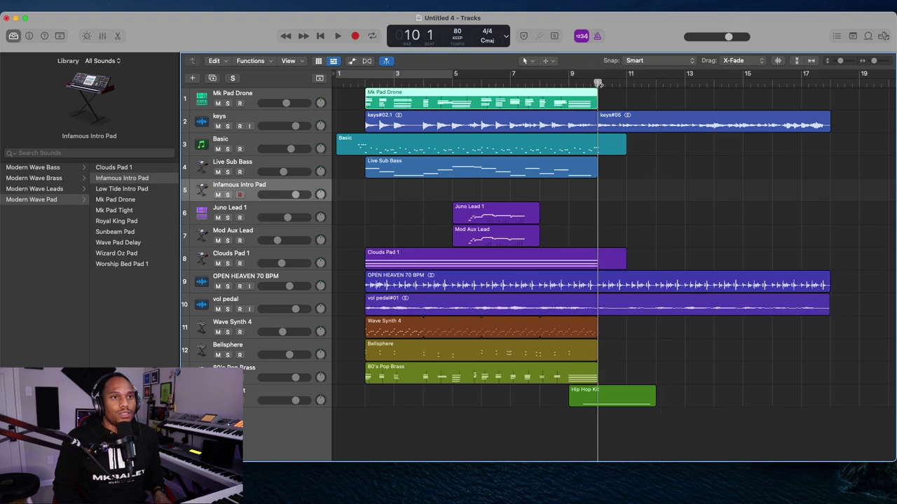
pyautogui.press('r')
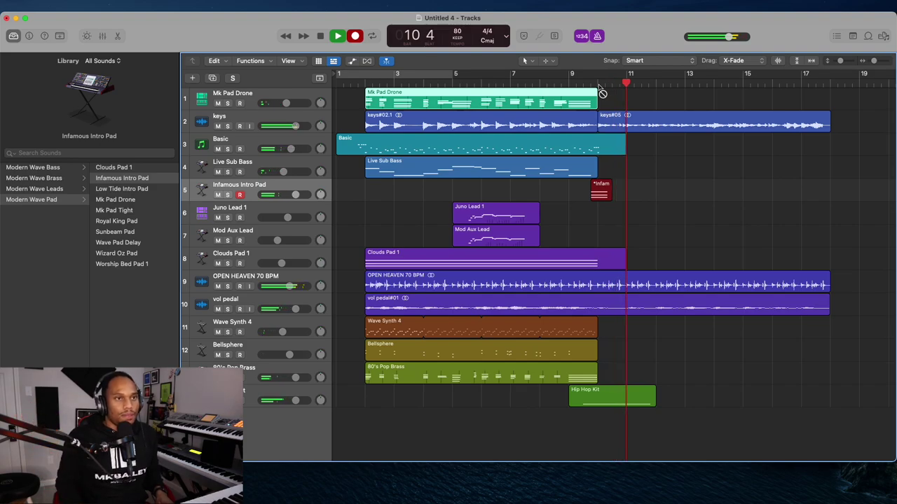
pyautogui.press('space')
# Step: Check the new chord's notes in the Piano Roll, then play the intro from bar 1
pyautogui.press('e')
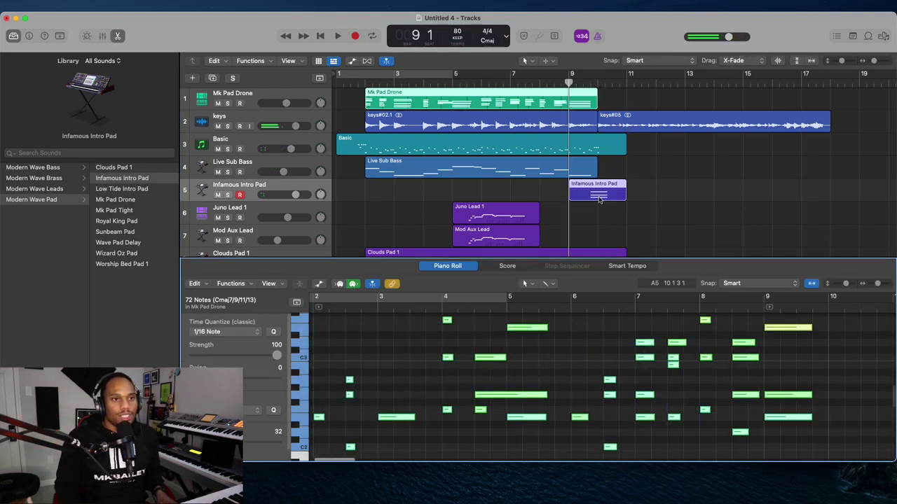
pyautogui.click(601, 191)
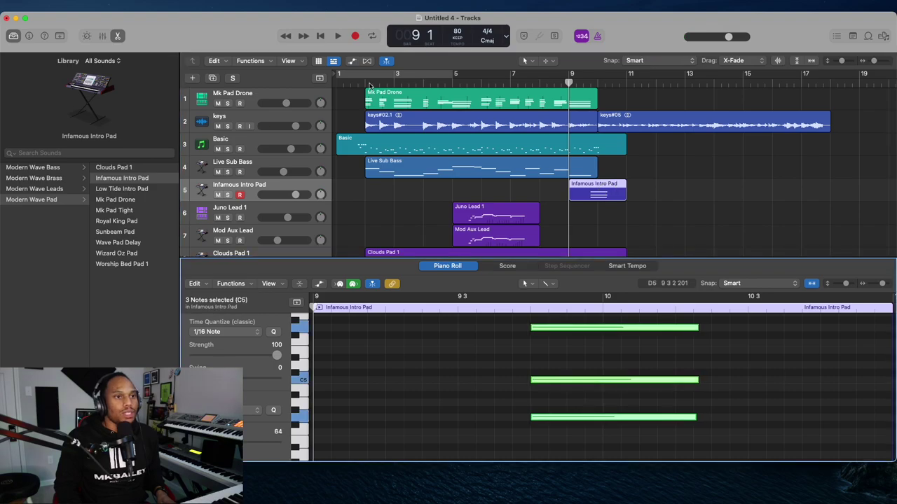
pyautogui.press('Return')
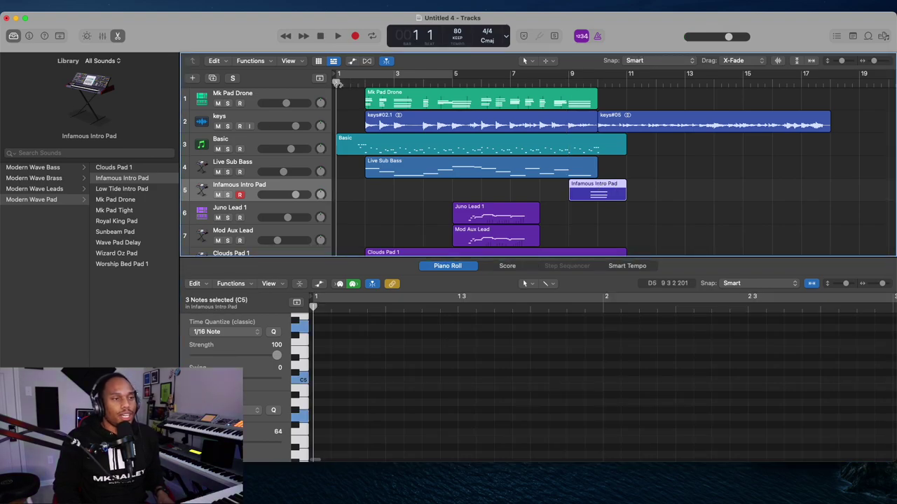
pyautogui.press('space')
pyautogui.click(118, 36)
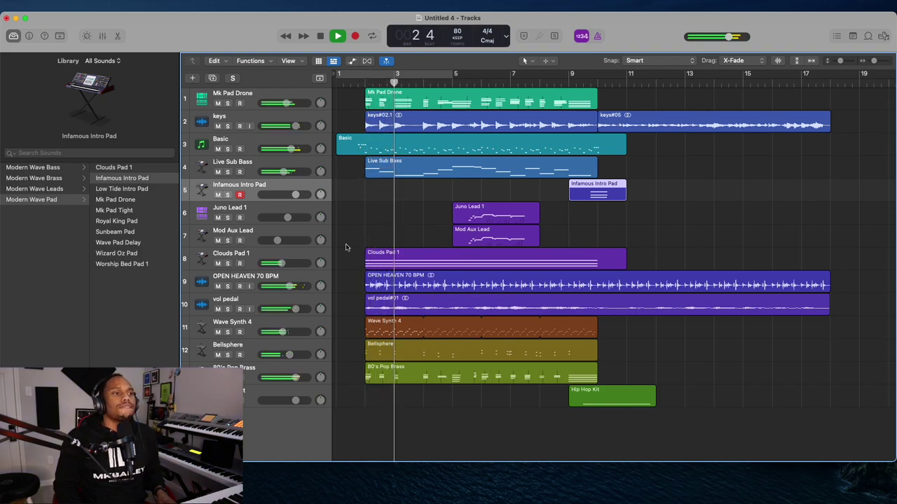
# Step: Lower the OPEN HEAVEN 70 BPM track's volume slightly during playback, then stop near bar 11
pyautogui.moveTo(290, 286); pyautogui.dragTo(286, 289)
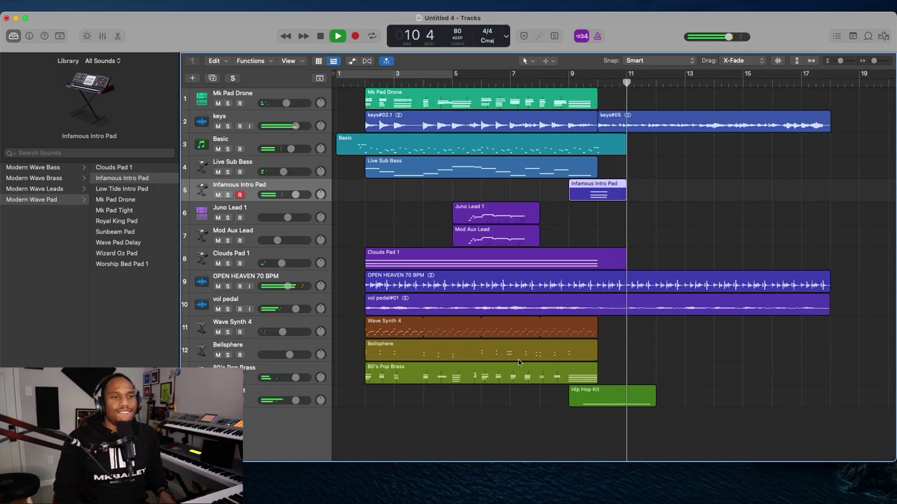
pyautogui.click(697, 468)
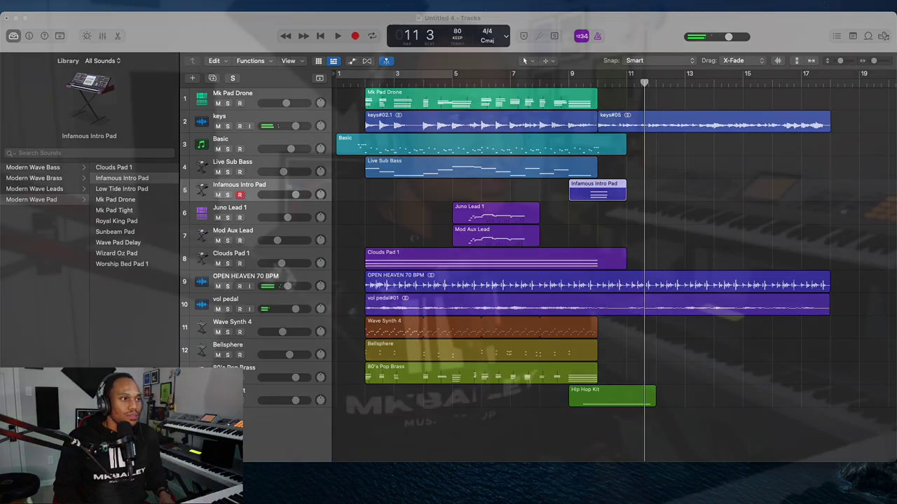